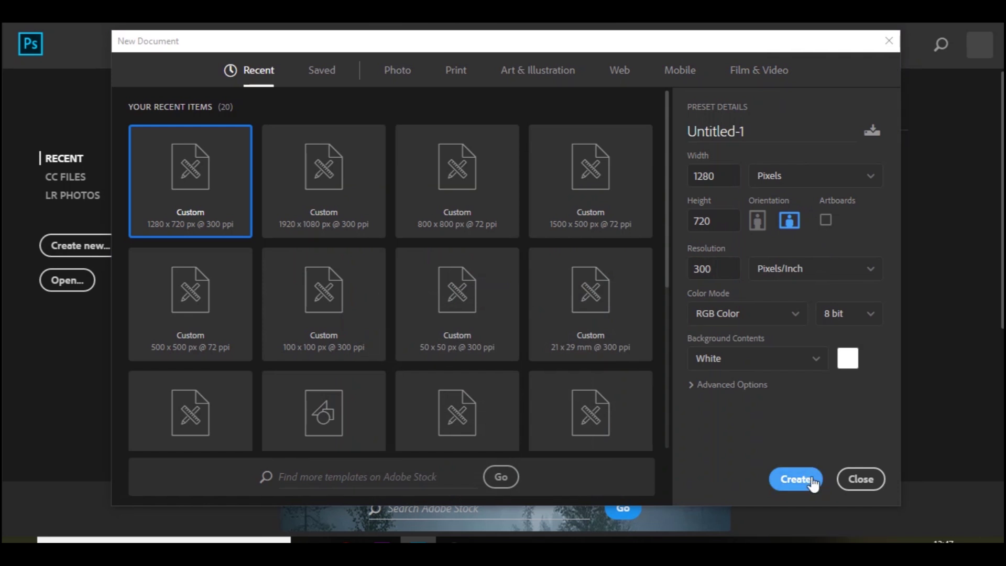
# - Create the blank white 1280 × 720 document and dismiss the new-document window
pyautogui.click(813, 485)
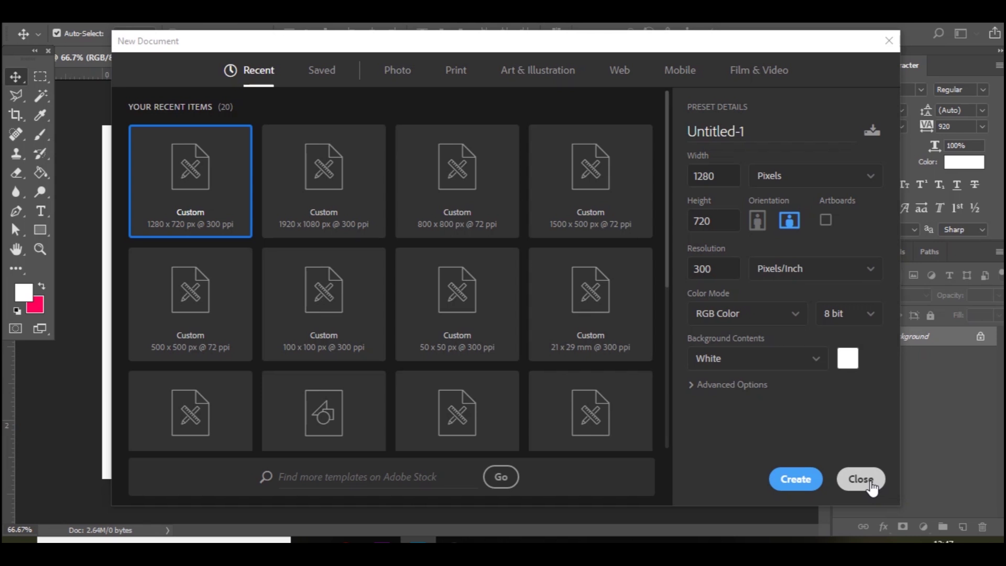
pyautogui.click(890, 41)
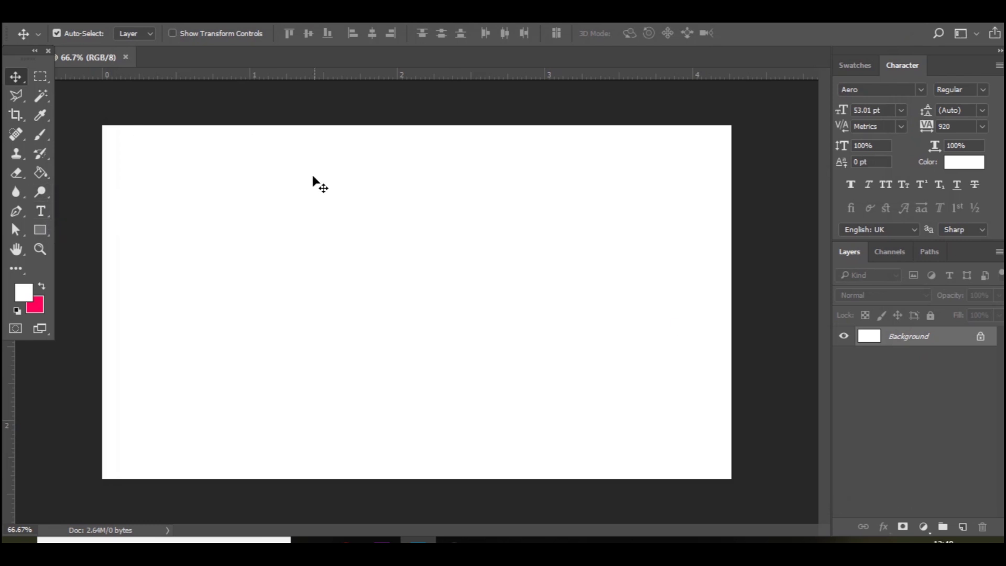
# - Add a SUBSCRIBE text layer on the canvas
pyautogui.click(41, 211)
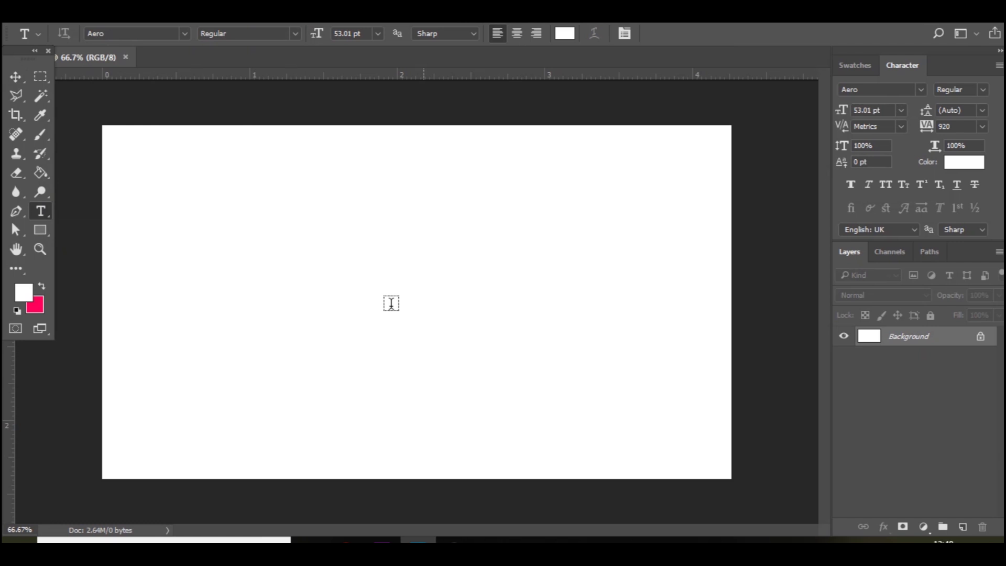
pyautogui.click(739, 297)
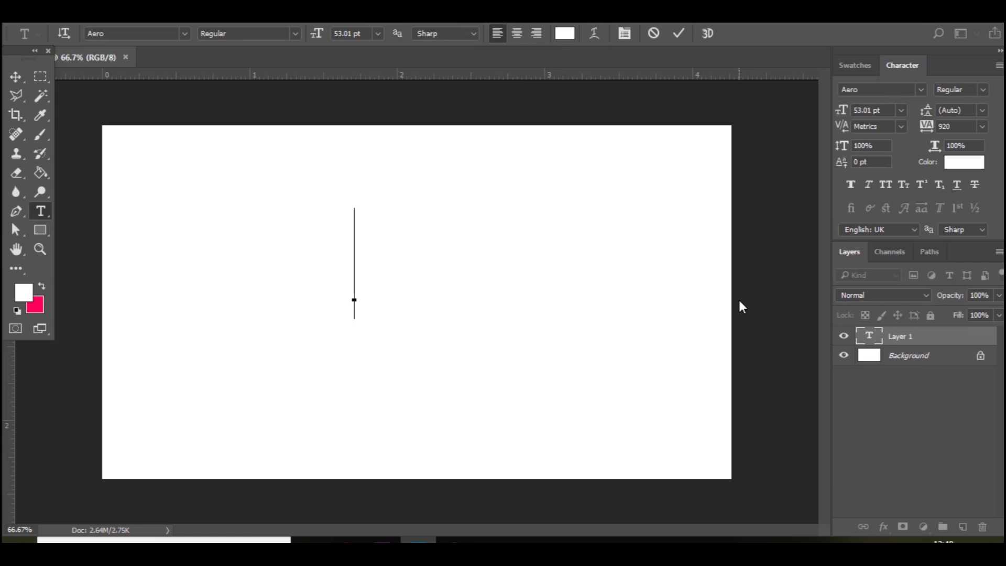
pyautogui.hotkey('ctrl', 'v')
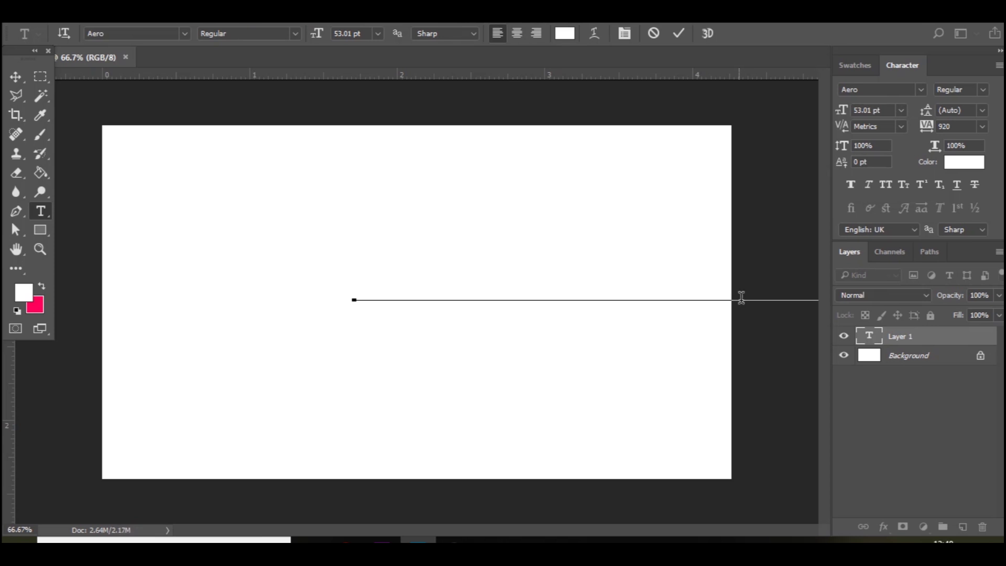
# - Restyle the SUBSCRIBE text in Arial, style Black, and commit it
pyautogui.doubleClick(869, 335)
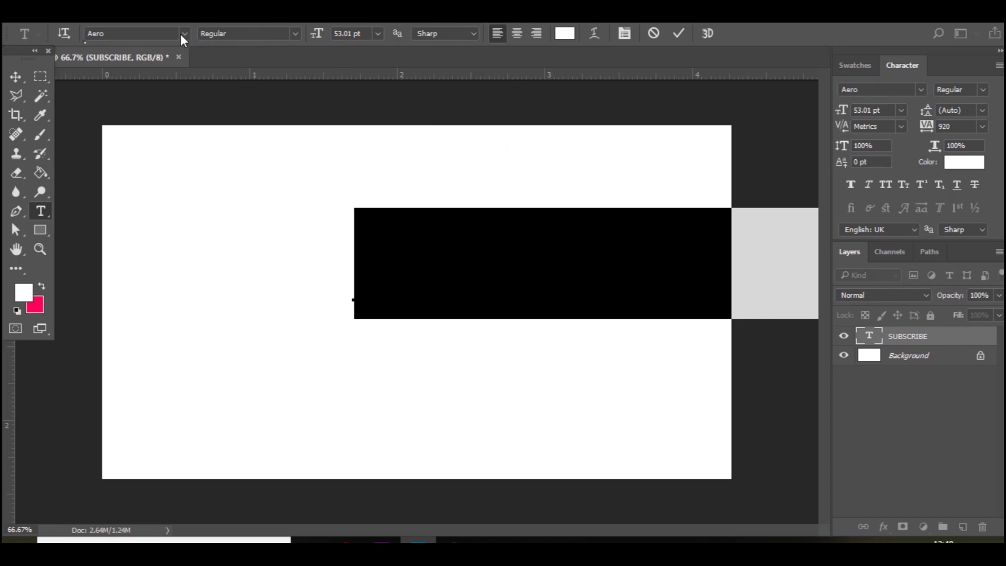
pyautogui.click(142, 36)
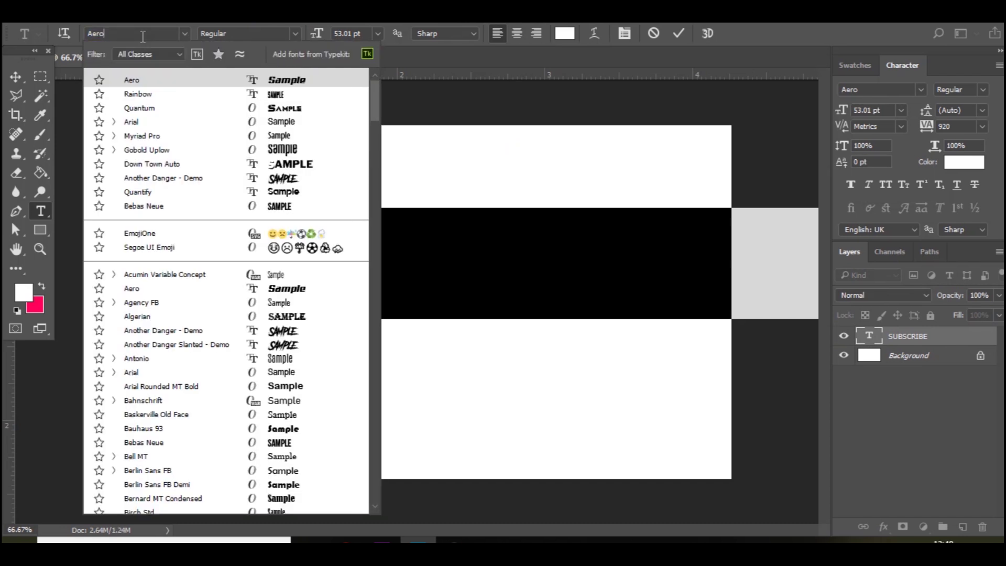
pyautogui.click(144, 122)
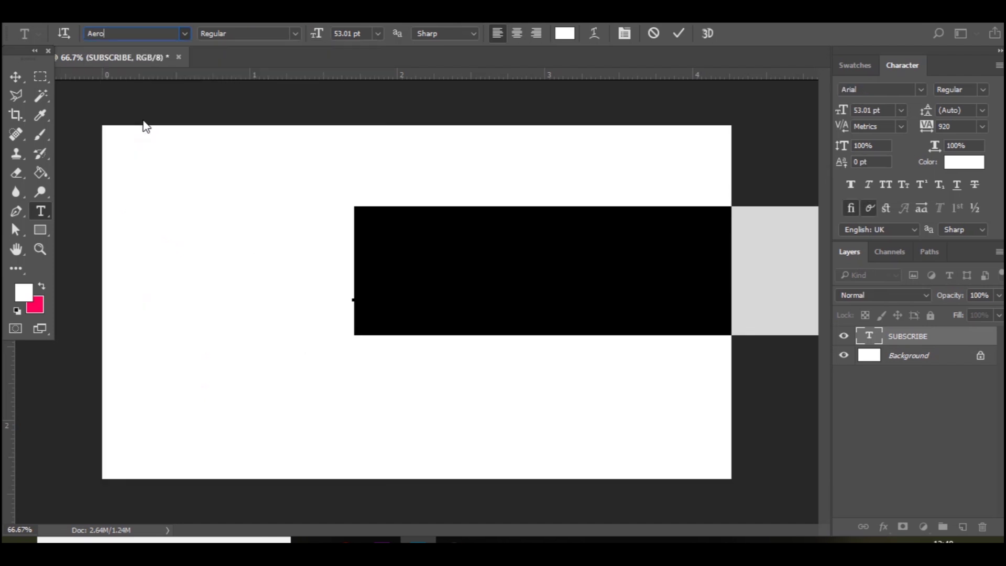
pyautogui.click(295, 34)
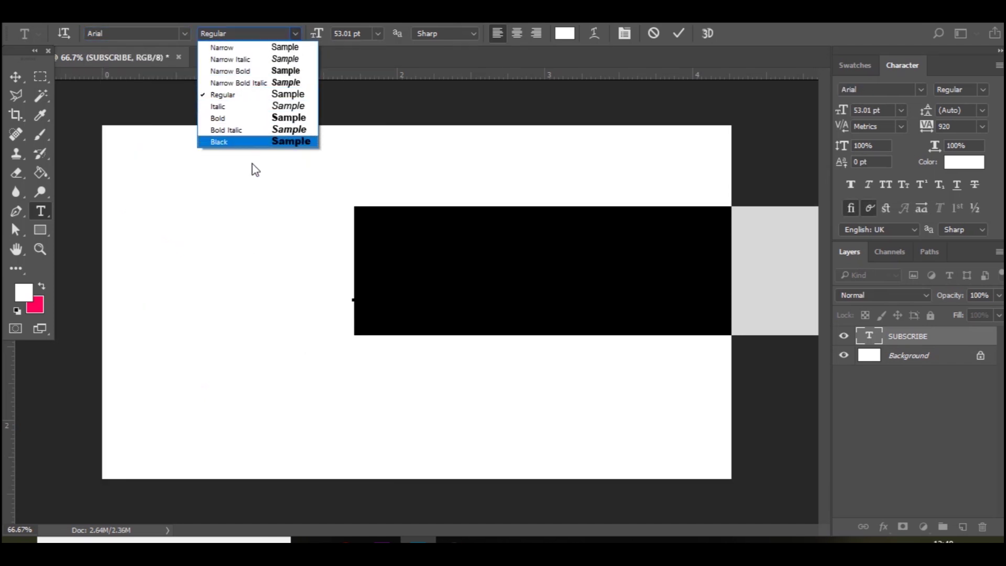
pyautogui.click(255, 147)
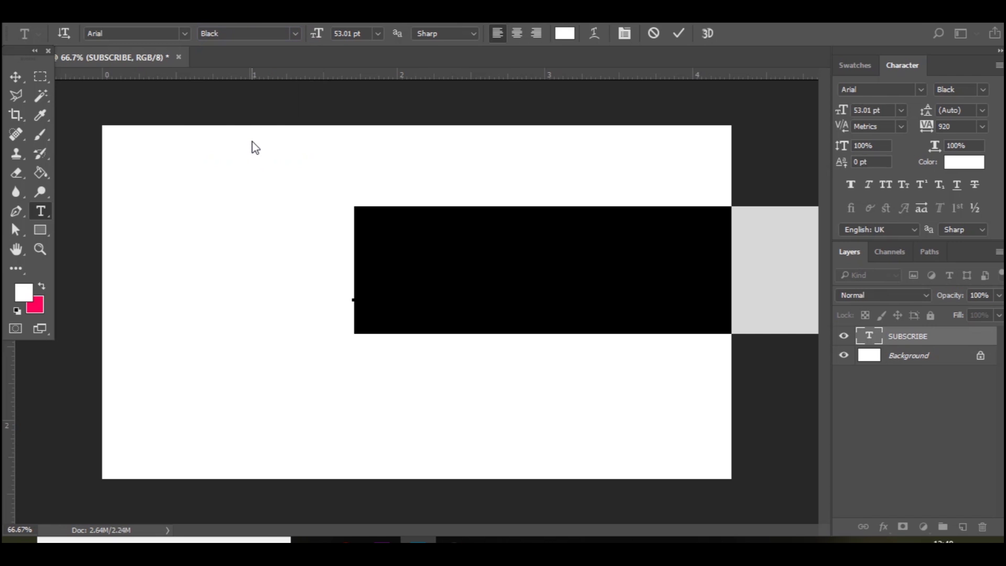
pyautogui.click(16, 78)
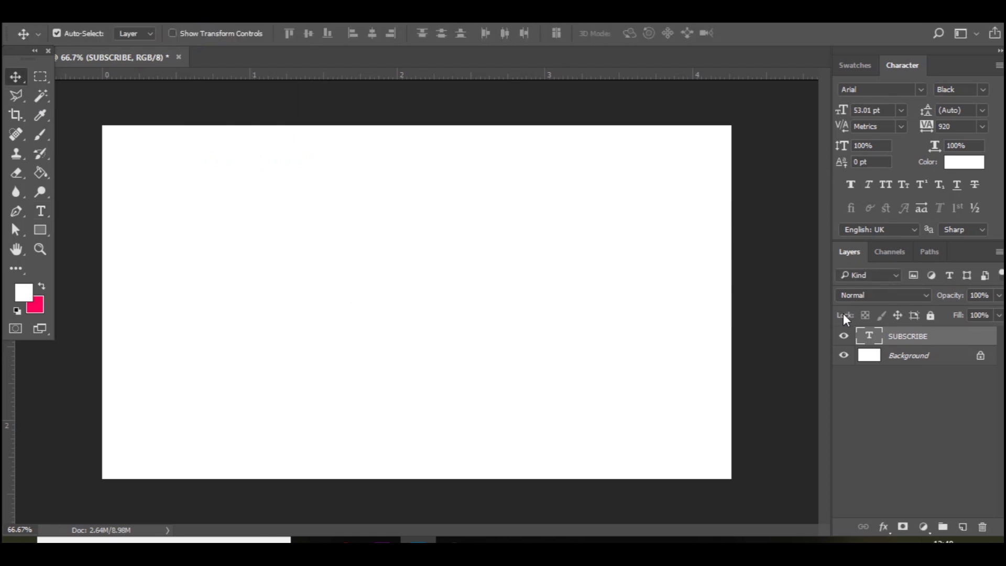
# - Colour the SUBSCRIBE text bright green (#38f457)
pyautogui.doubleClick(869, 336)
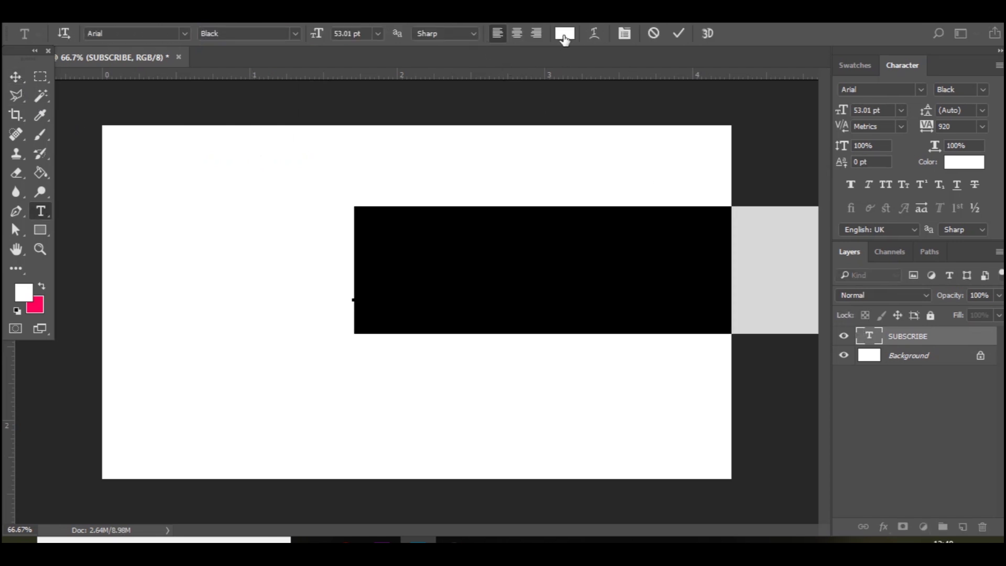
pyautogui.click(565, 34)
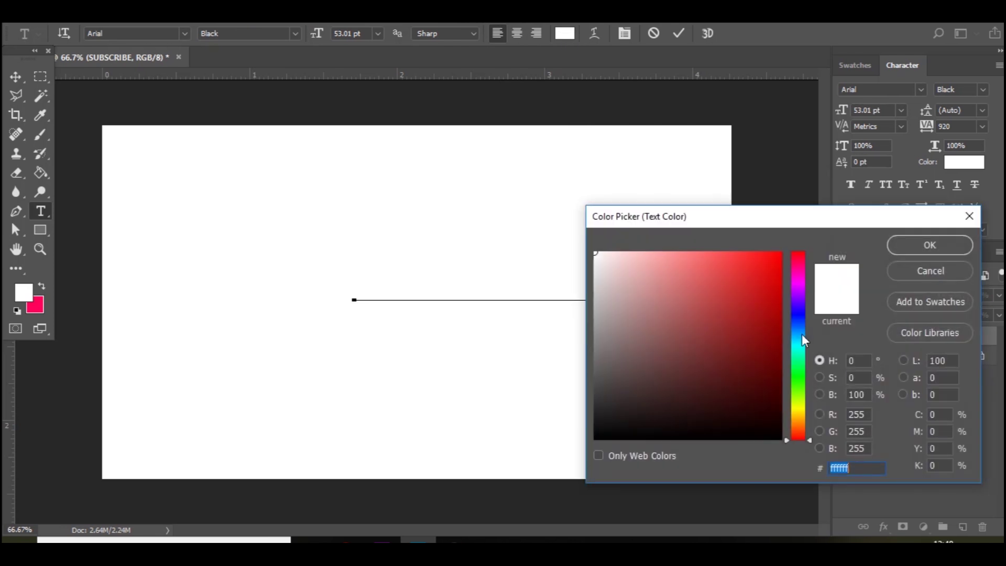
pyautogui.moveTo(802, 388); pyautogui.dragTo(802, 373)
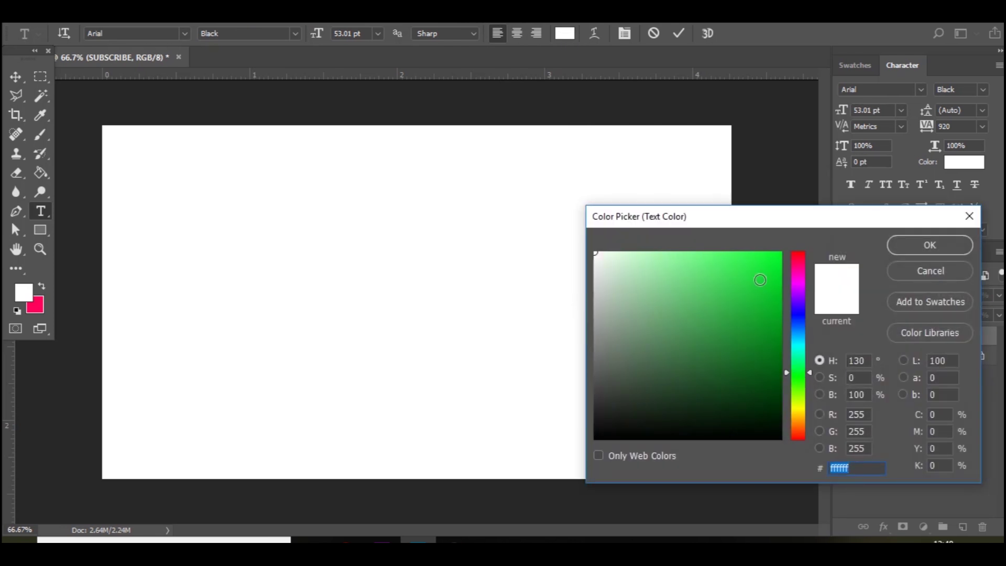
pyautogui.moveTo(759, 280); pyautogui.dragTo(739, 260)
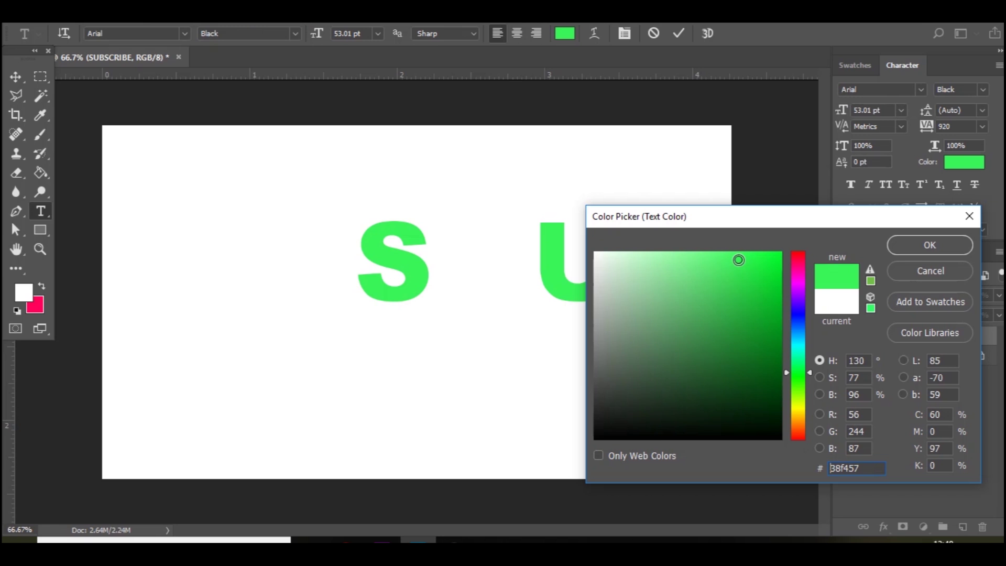
pyautogui.press('Return')
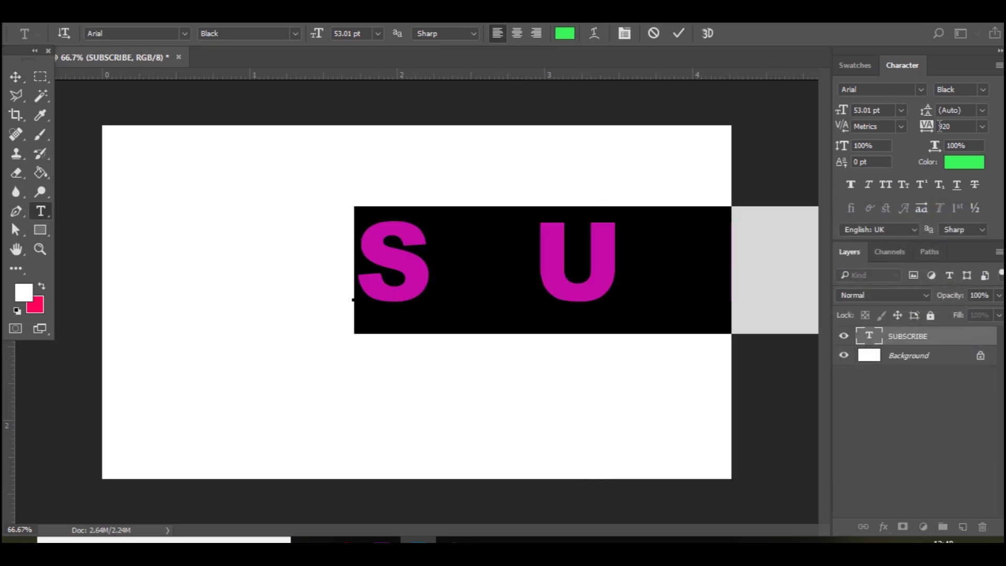
# - Reset SUBSCRIBE's tracking to 0, then tighten it to -60 and commit
pyautogui.press('Return')
pyautogui.press('Return')
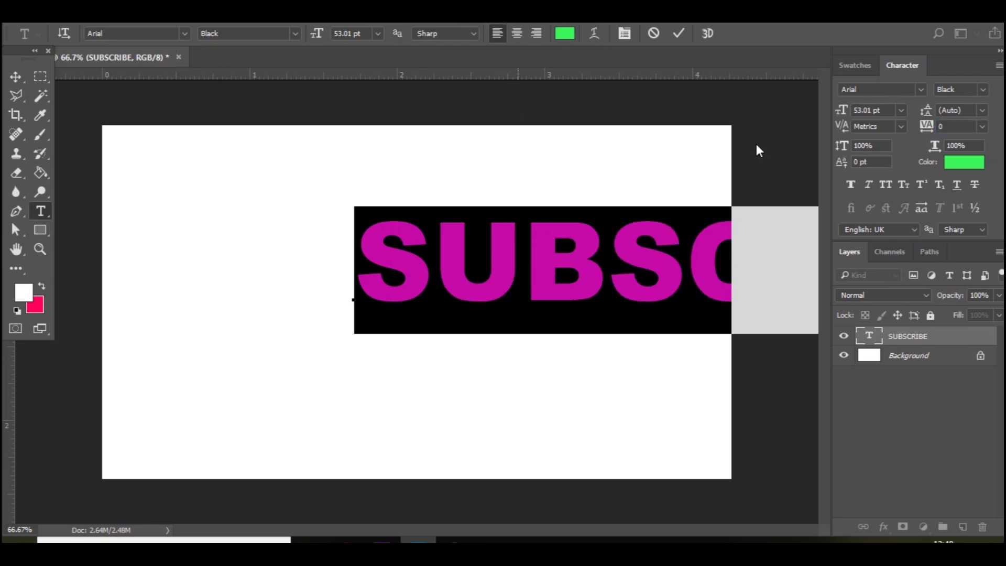
pyautogui.moveTo(923, 128); pyautogui.dragTo(927, 128)
pyautogui.press('Return')
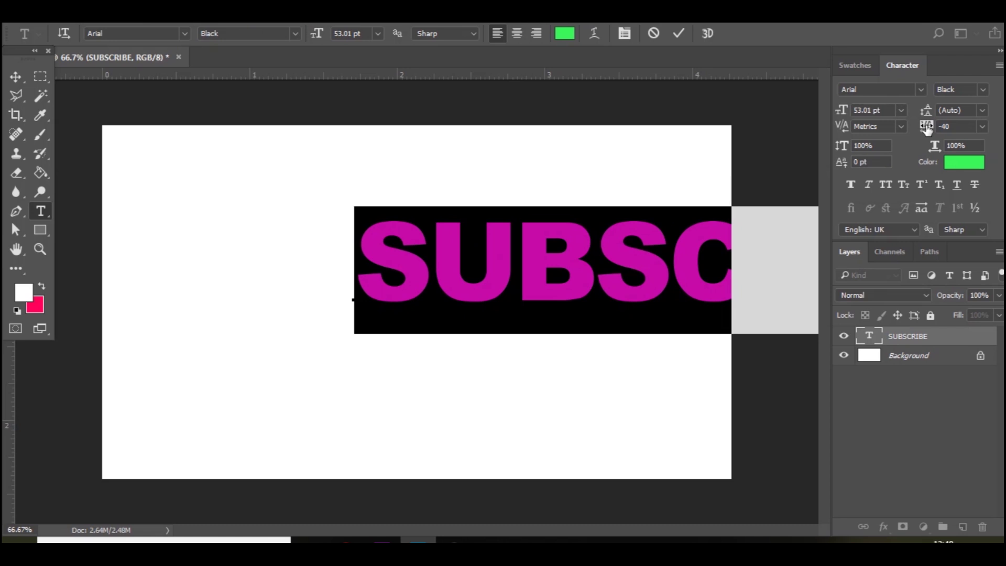
pyautogui.moveTo(927, 129); pyautogui.dragTo(928, 129)
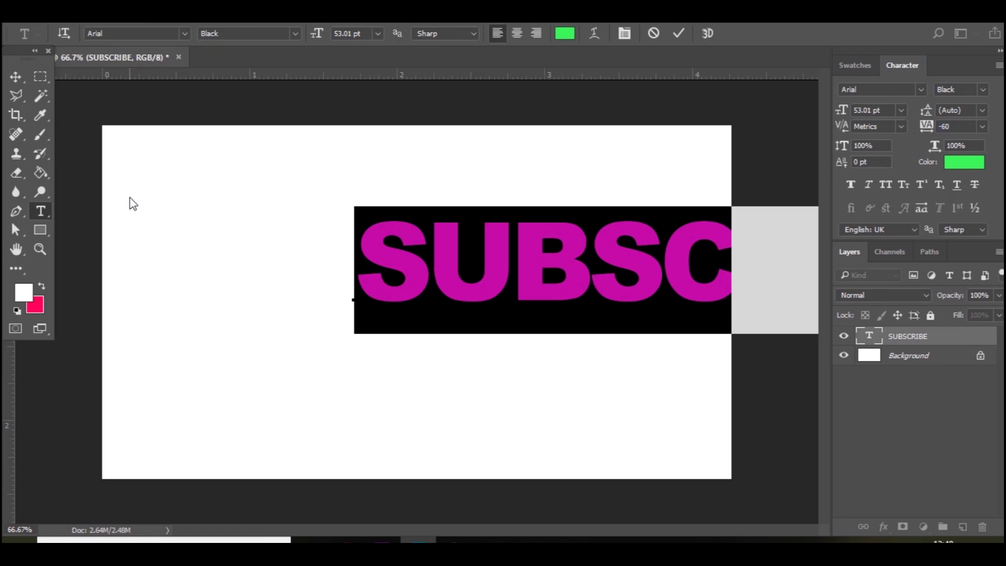
pyautogui.click(16, 77)
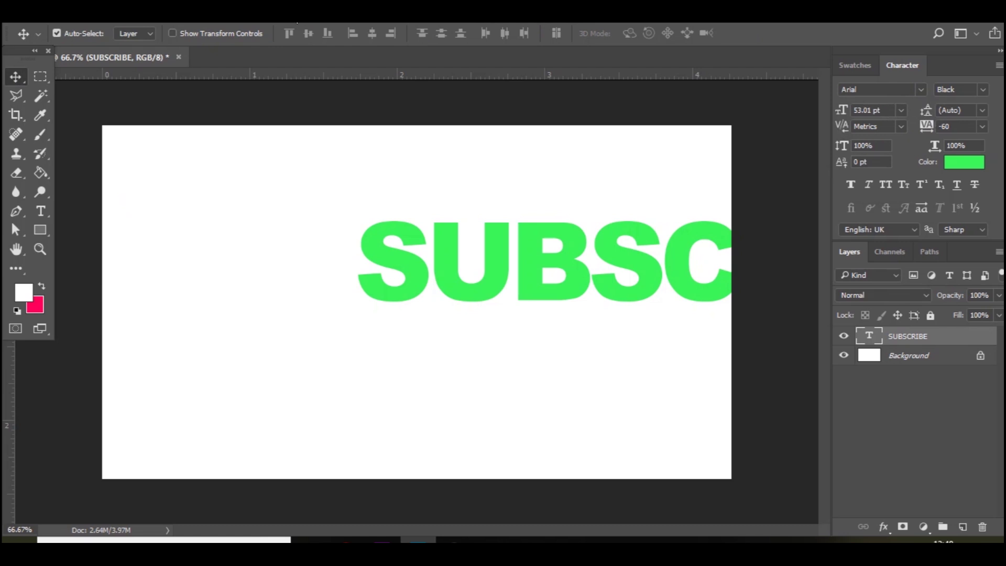
# - Set tracking to -80, scale SUBSCRIBE down to 30.83 pt and centre it on the canvas
pyautogui.click(341, 22)
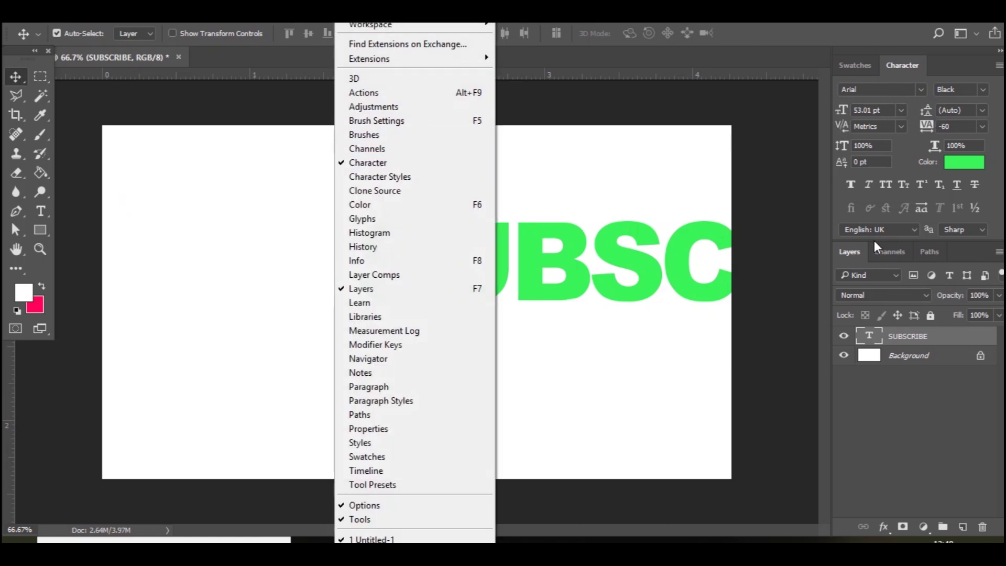
pyautogui.moveTo(929, 127); pyautogui.dragTo(926, 129)
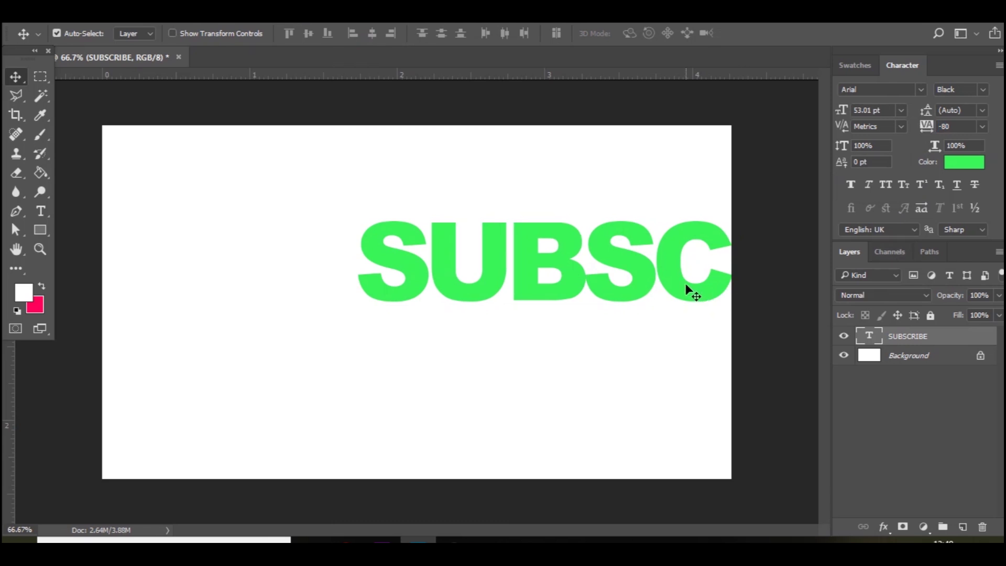
pyautogui.moveTo(687, 290); pyautogui.dragTo(488, 300)
pyautogui.hotkey('ctrl', 't')
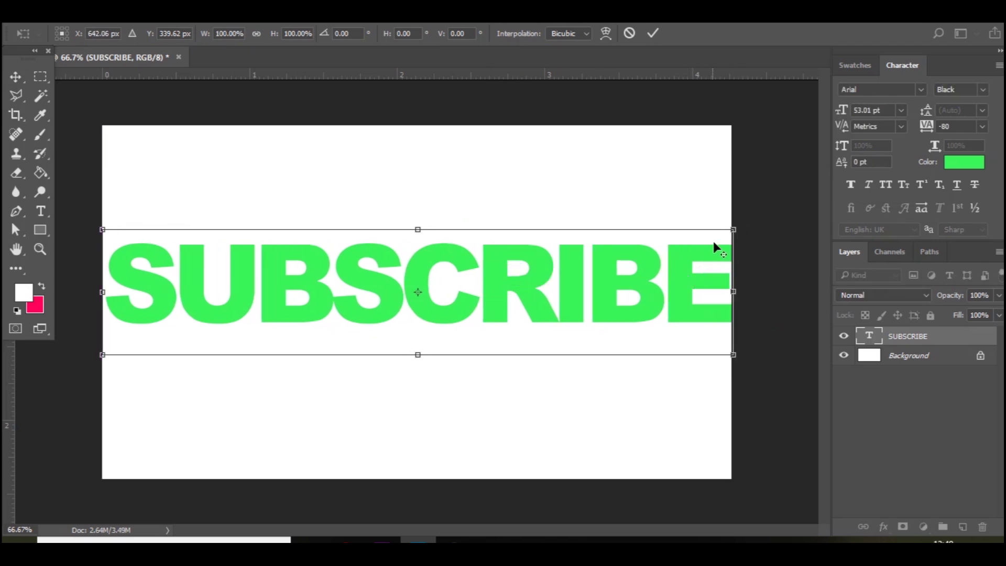
pyautogui.moveTo(733, 230); pyautogui.dragTo(576, 292)
pyautogui.press('Return')
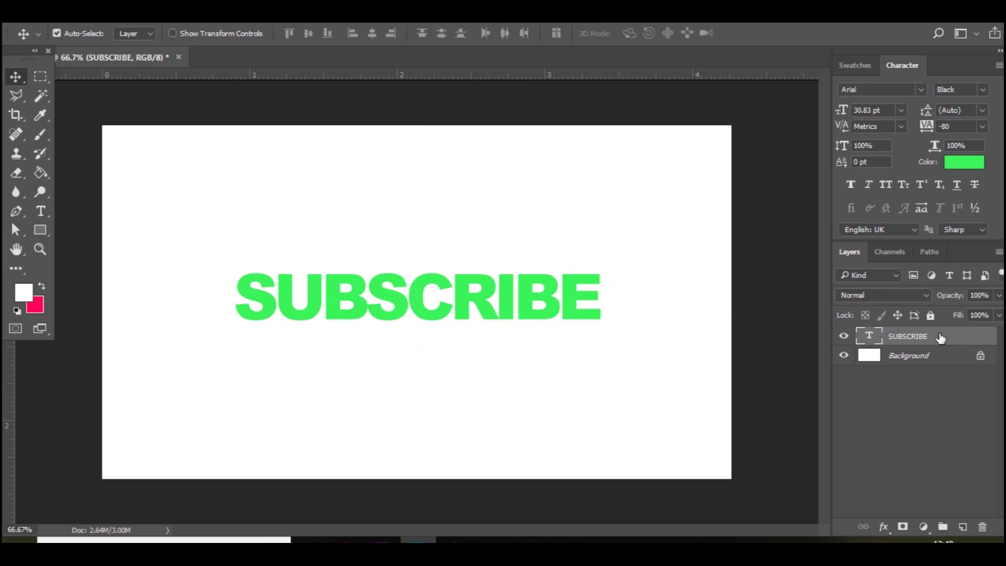
# - Rasterize the SUBSCRIBE text layer and duplicate it
pyautogui.rightClick(941, 340)
pyautogui.click(714, 300)
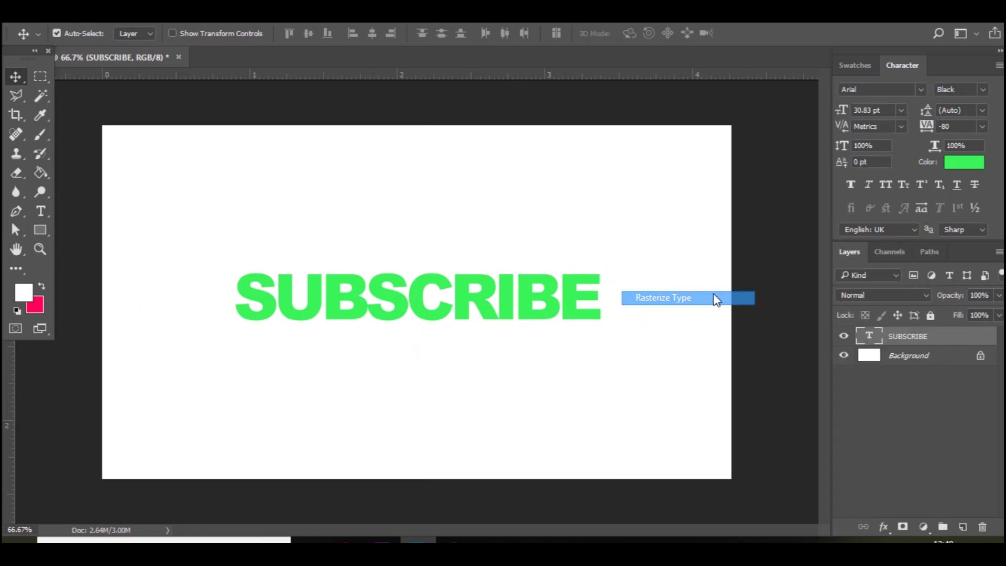
pyautogui.press('ctrl')
pyautogui.hotkey('ctrl', 'j')
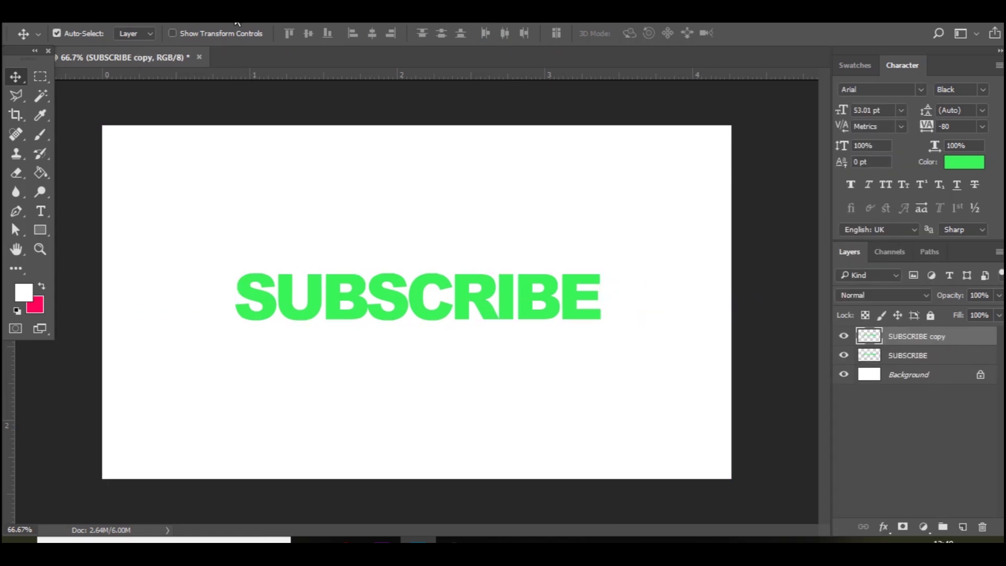
# - Apply a Color Halftone filter to the SUBSCRIBE copy
pyautogui.click(237, 23)
pyautogui.moveTo(408, 228)
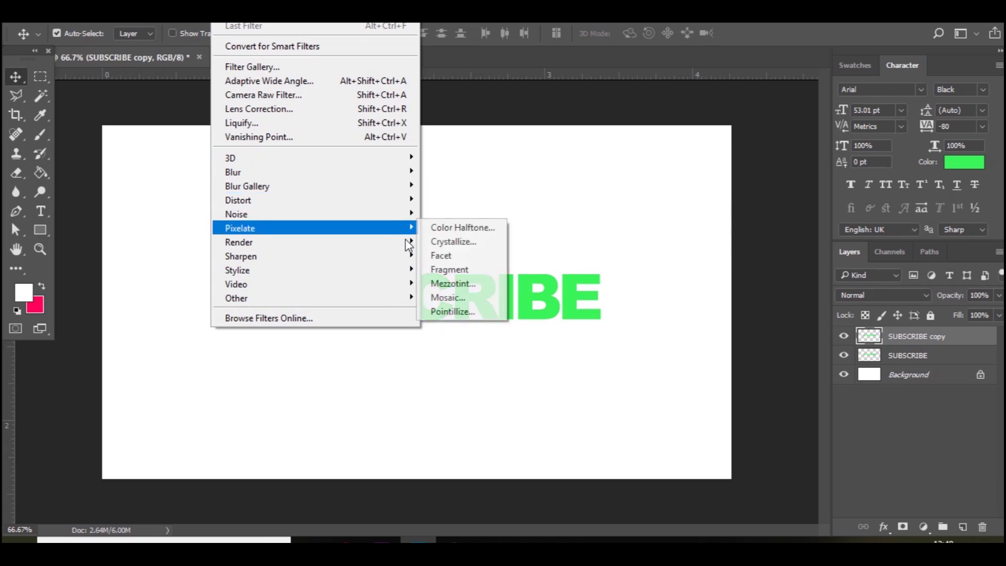
pyautogui.click(451, 228)
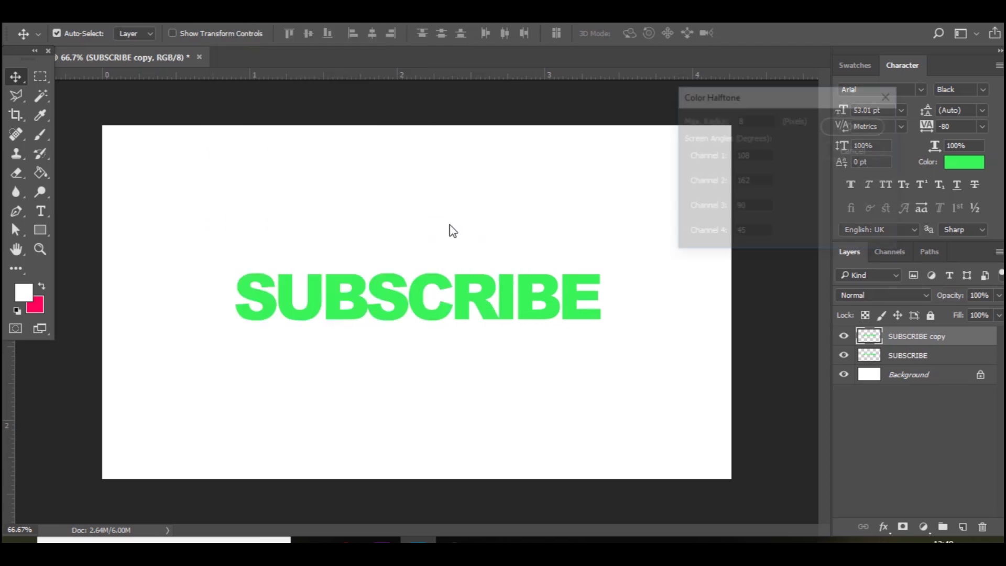
pyautogui.click(846, 127)
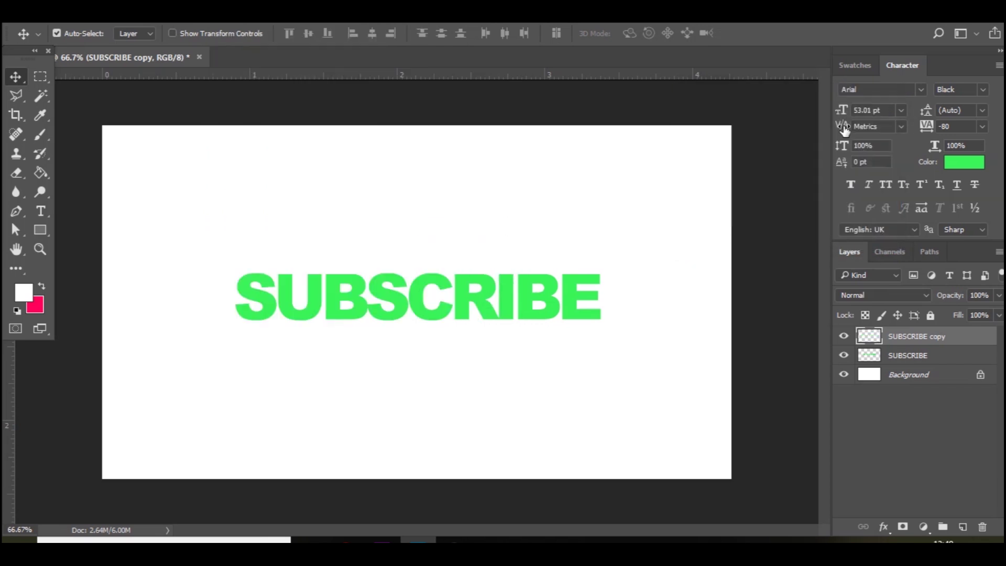
# - Set the copy layer to Overlay blend mode at 48% opacity
pyautogui.click(904, 297)
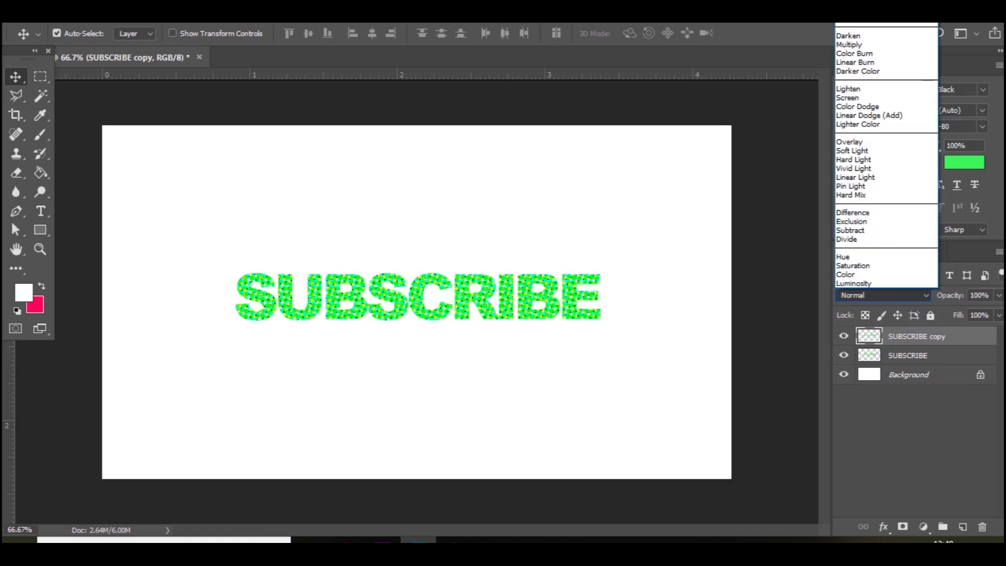
pyautogui.click(877, 24)
pyautogui.hotkey('shift', 'alt', 'm')
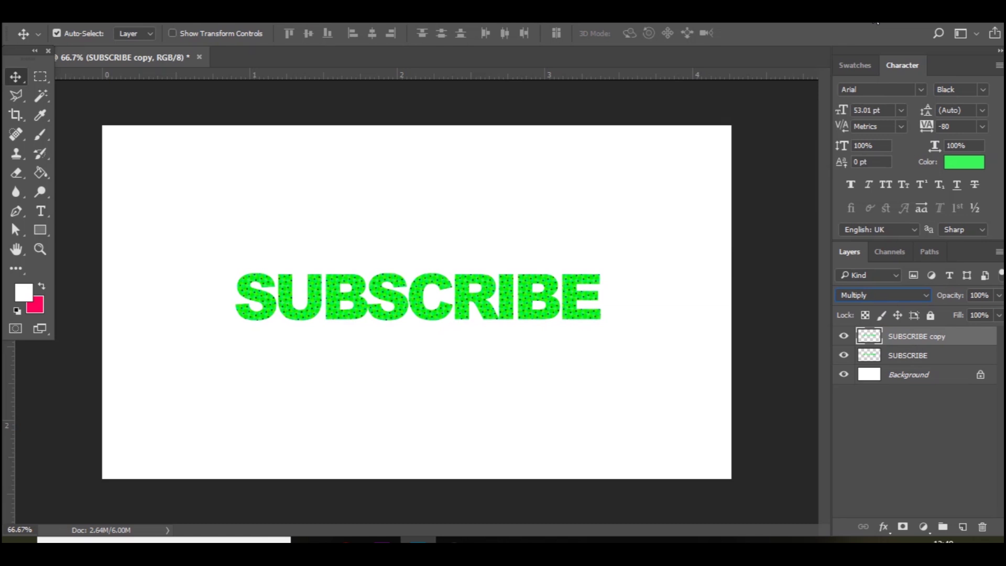
pyautogui.press('Down')
pyautogui.press('Down')
pyautogui.press('Down')
pyautogui.press('Down')
pyautogui.press('Down')
pyautogui.press('Down')
pyautogui.press('Down')
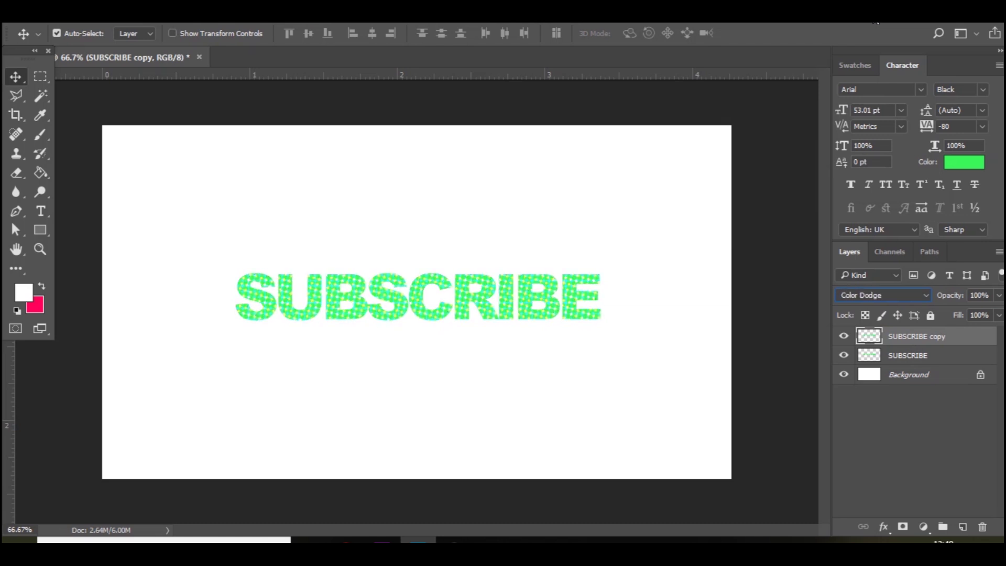
pyautogui.press('Down')
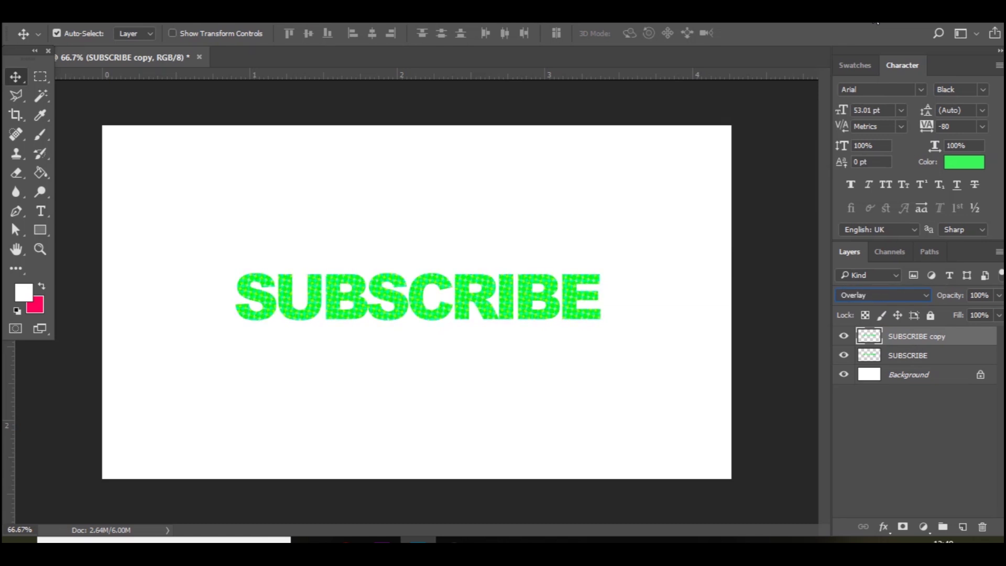
pyautogui.click(1001, 314)
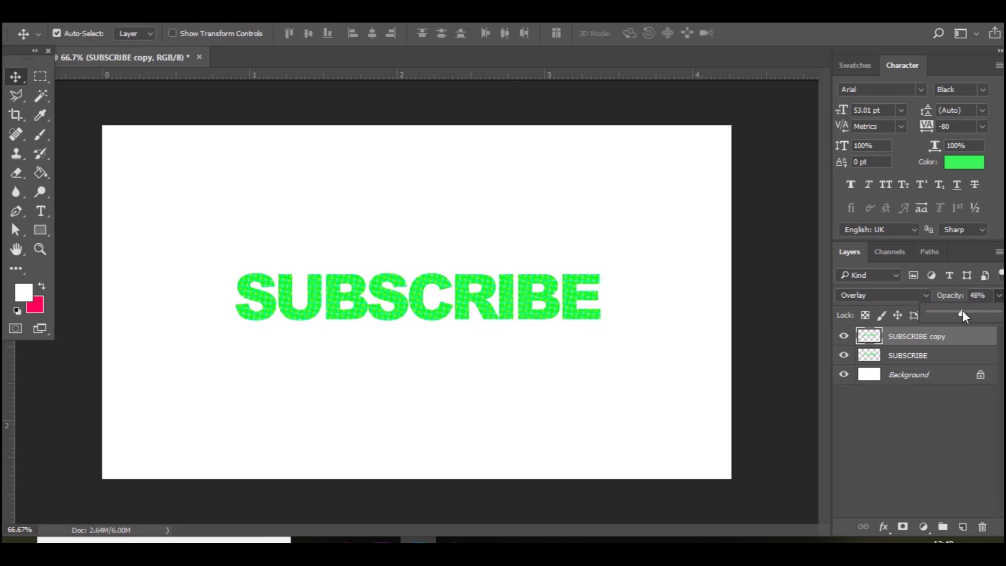
# - Merge the two SUBSCRIBE layers, duplicate, disable the copy's green channel and nudge it right
pyautogui.keyDown('shift'); pyautogui.click(930, 359); pyautogui.keyUp('shift')
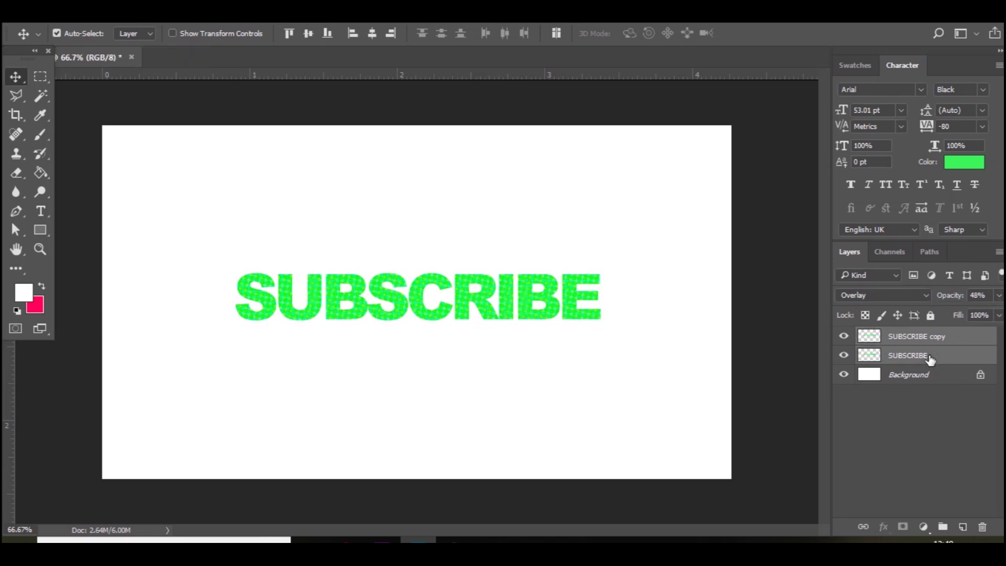
pyautogui.hotkey('ctrl', 'e')
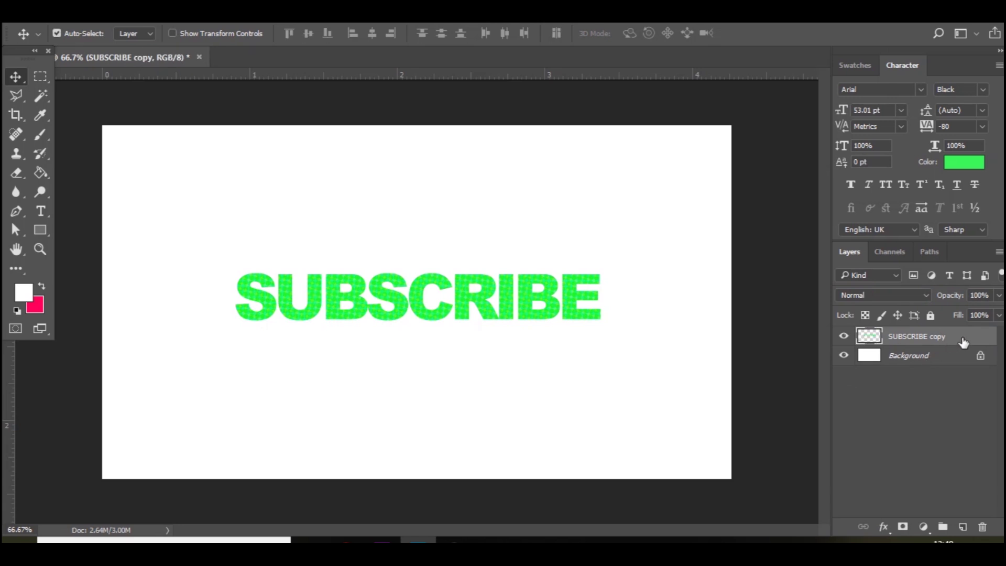
pyautogui.hotkey('ctrl', 'j')
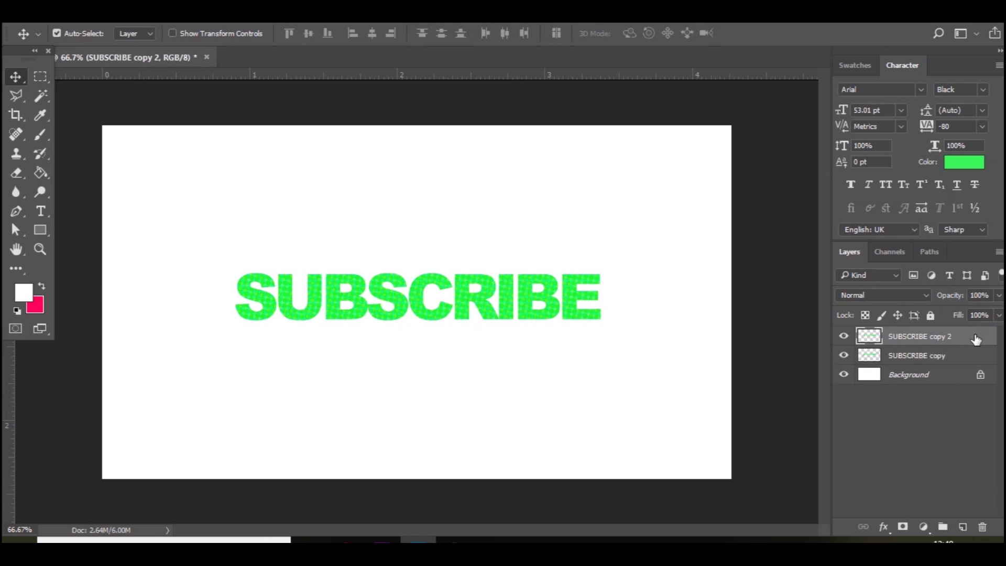
pyautogui.doubleClick(975, 339)
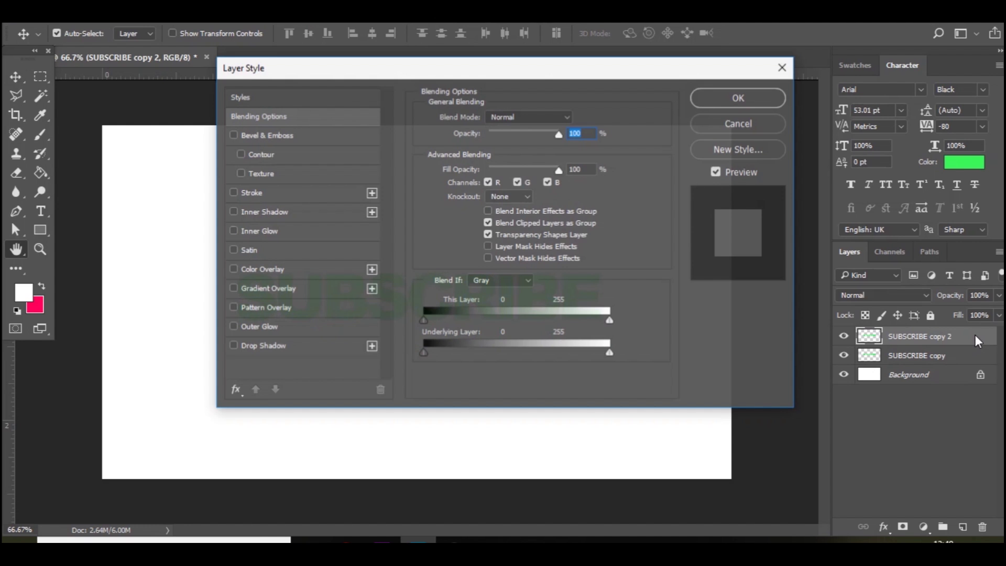
pyautogui.click(517, 182)
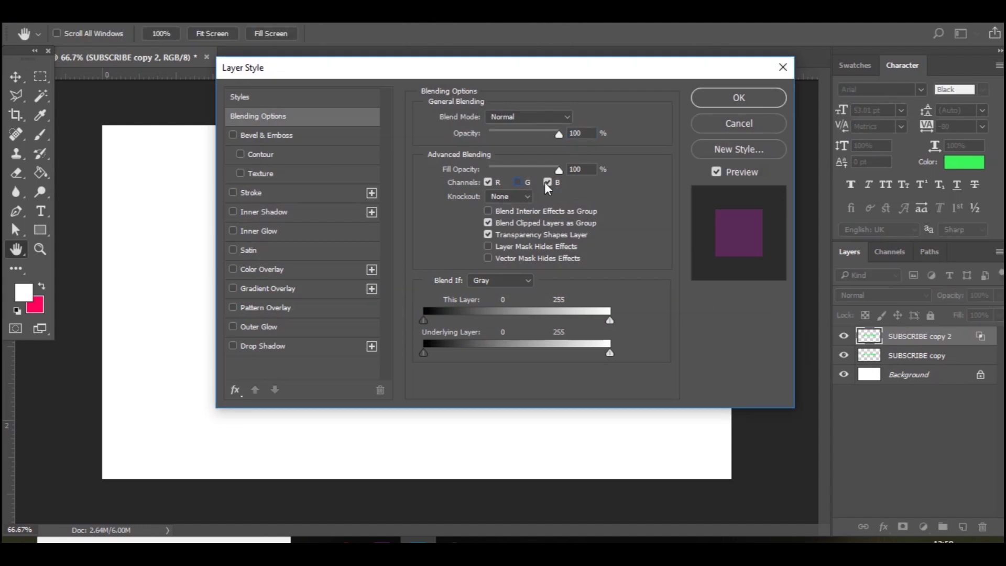
pyautogui.click(738, 97)
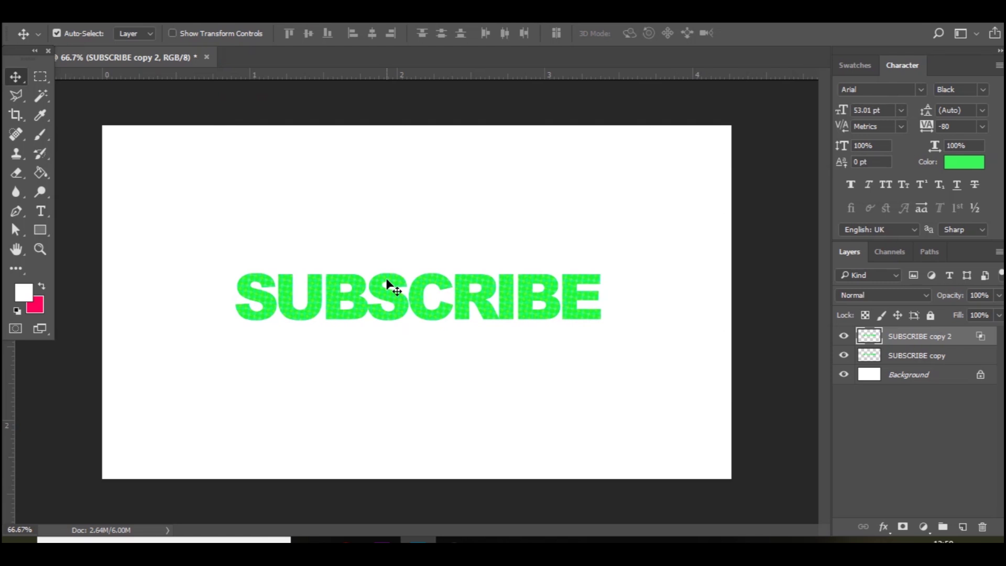
pyautogui.press('Right')
pyautogui.press('Right')
# - Duplicate into SUBSCRIBE copy 3 and change its active channels in Blending Options
pyautogui.hotkey('ctrl', 'j')
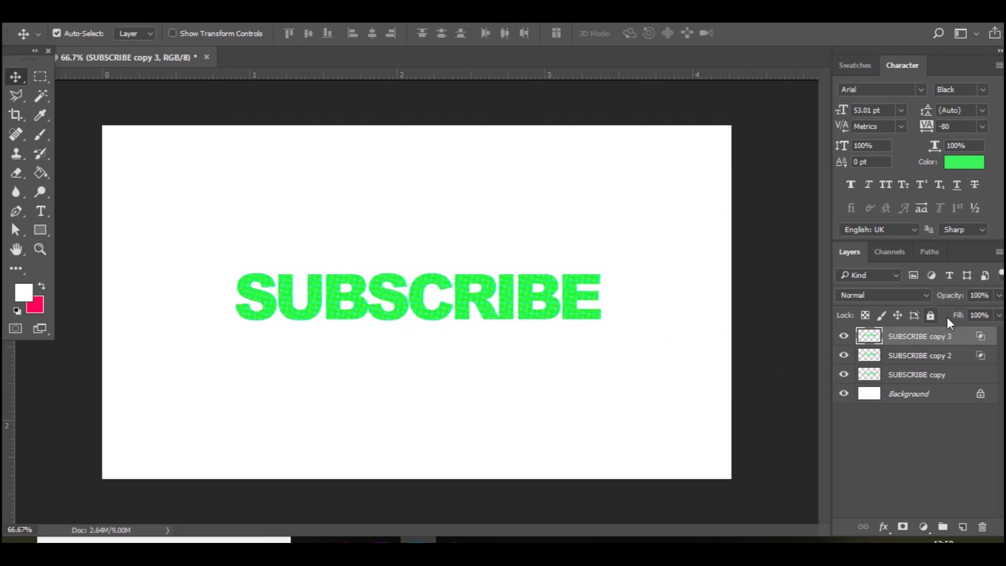
pyautogui.doubleClick(968, 341)
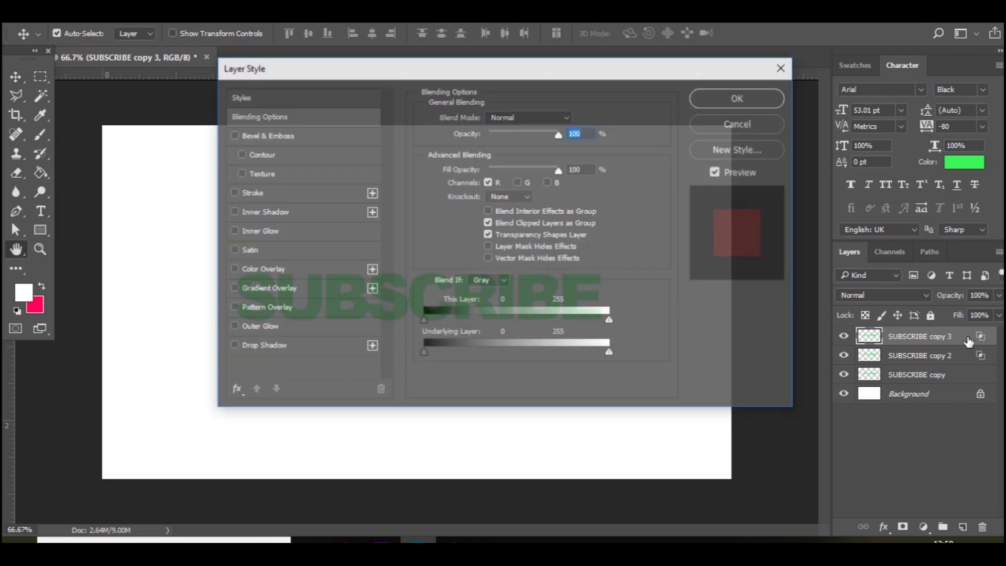
pyautogui.click(493, 182)
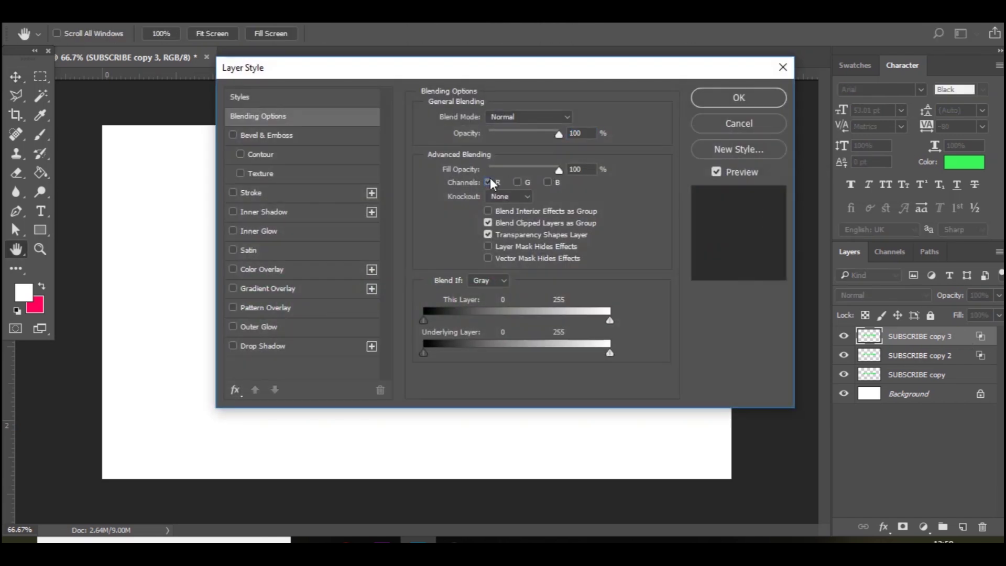
pyautogui.click(519, 182)
pyautogui.press('Return')
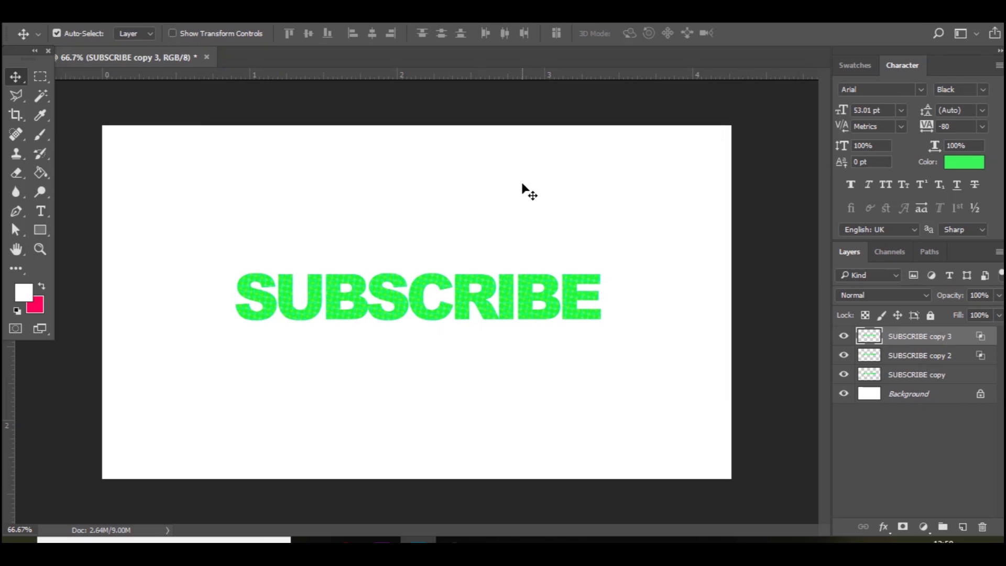
# - Duplicate into SUBSCRIBE copy 4 with only the blue channel active
pyautogui.hotkey('ctrl', 'j')
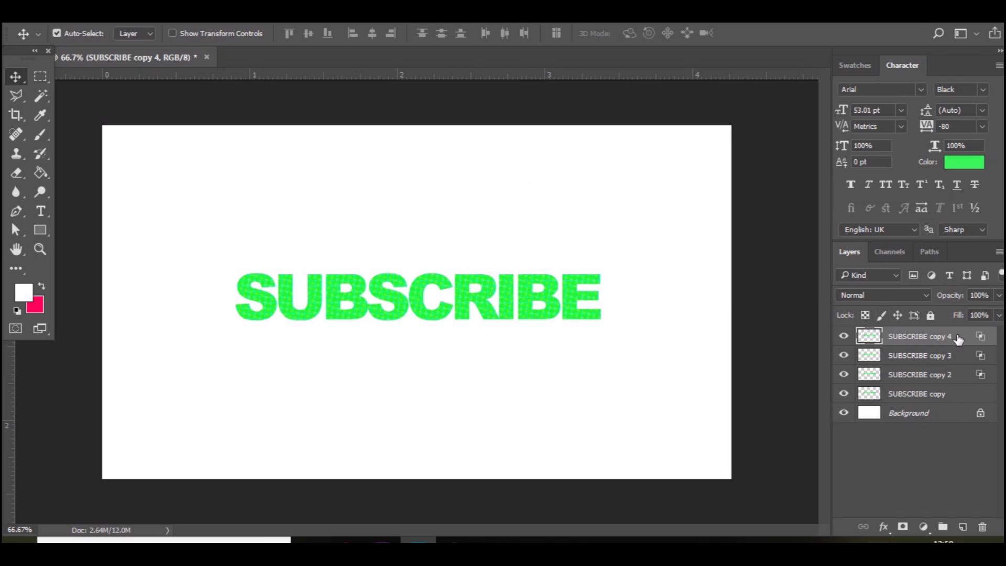
pyautogui.doubleClick(940, 335)
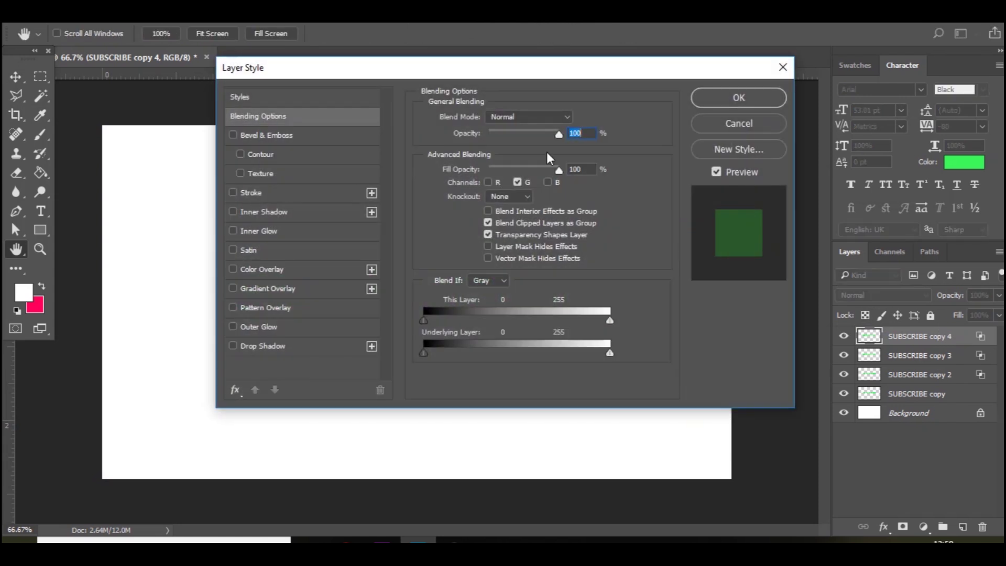
pyautogui.click(518, 181)
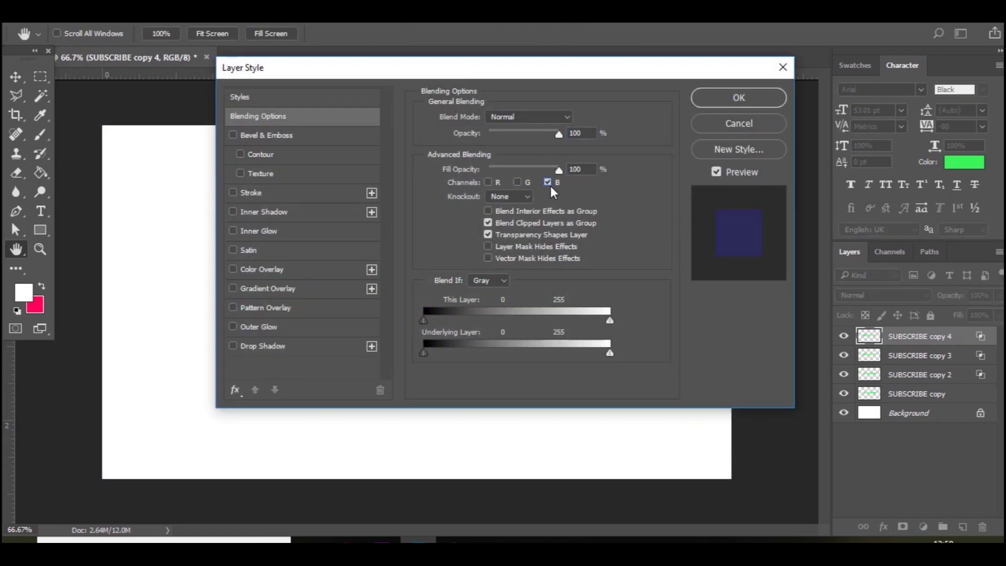
pyautogui.press('Return')
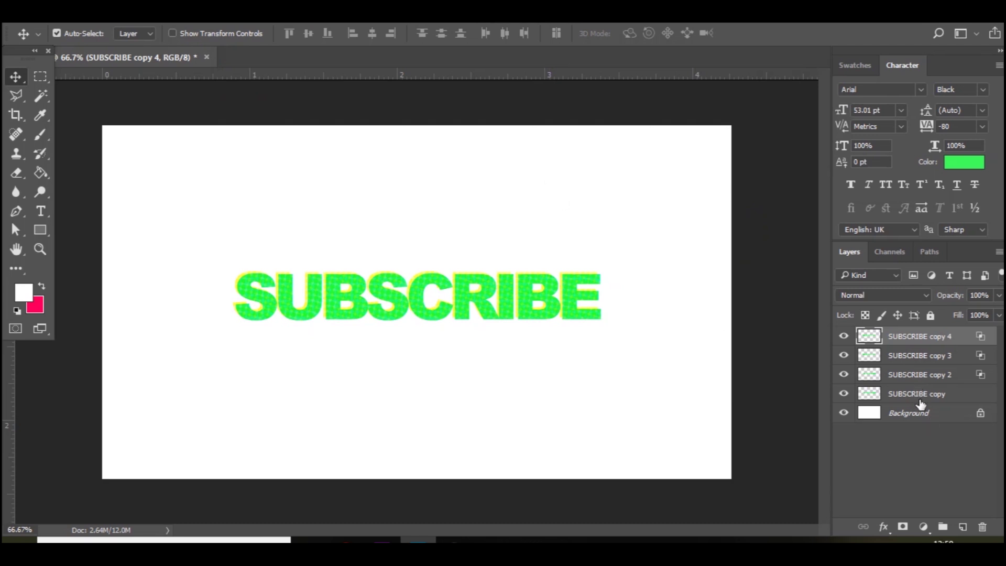
pyautogui.click(921, 404)
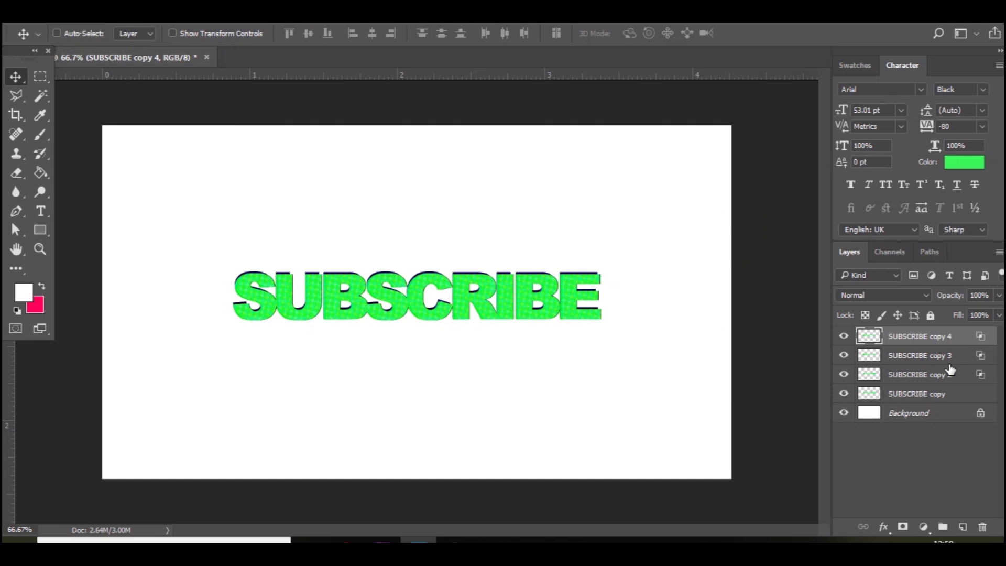
# - Group the four SUBSCRIBE layers and delete the white Background layer
pyautogui.keyDown('shift'); pyautogui.click(938, 395); pyautogui.keyUp('shift')
pyautogui.hotkey('ctrl', 'g')
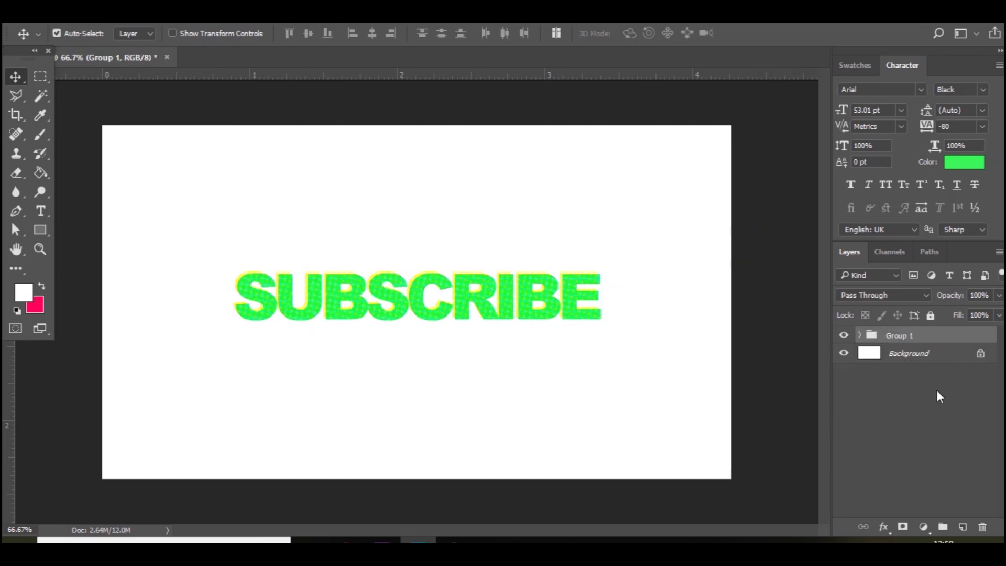
pyautogui.click(947, 357)
pyautogui.press('Delete')
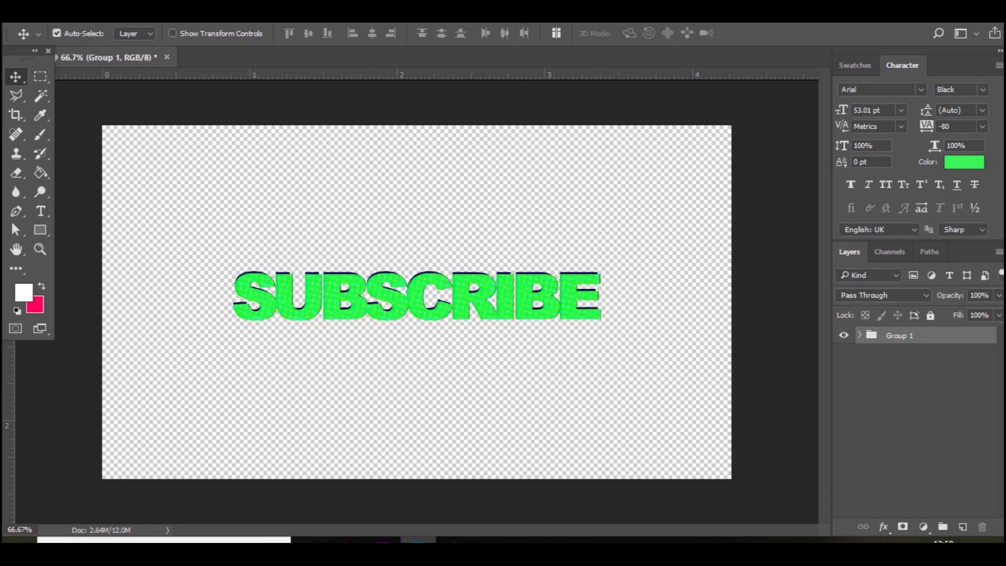
# - Export a transparent PNG-24 named TEXT via Save for Web (Legacy) and close the document
pyautogui.hotkey('alt', 'f')
pyautogui.moveTo(184, 209)
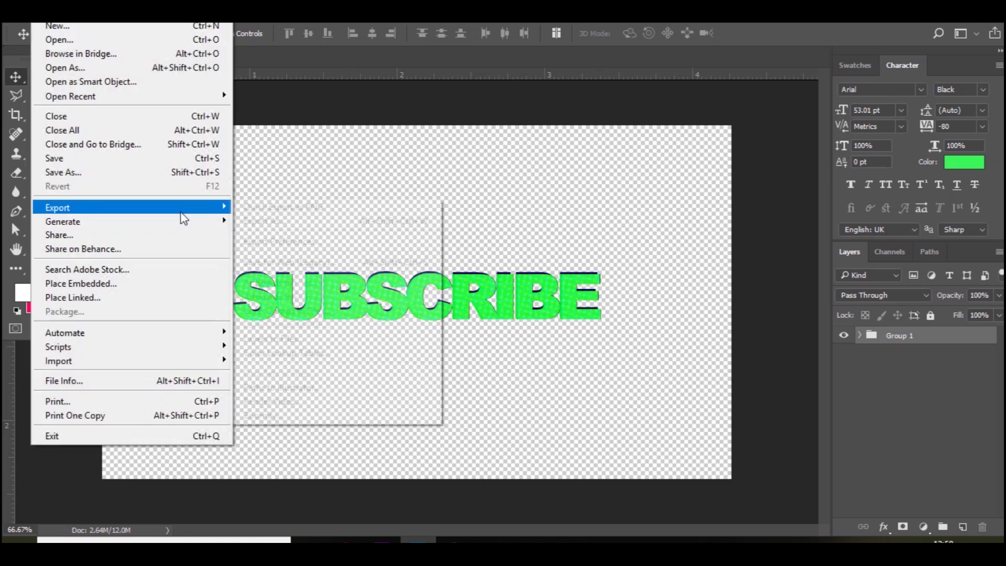
pyautogui.click(317, 262)
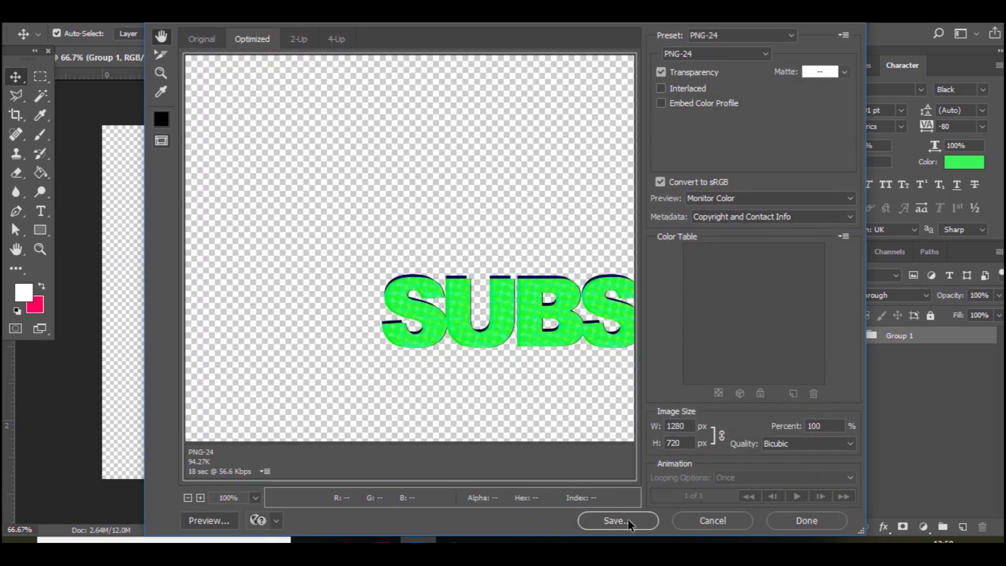
pyautogui.click(627, 527)
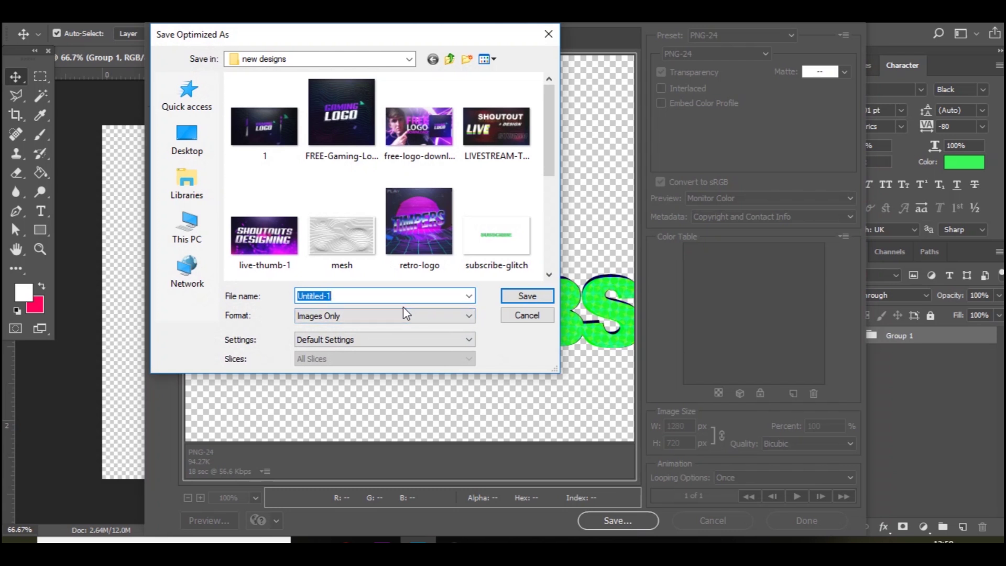
pyautogui.write('TEXT')
pyautogui.press('Return')
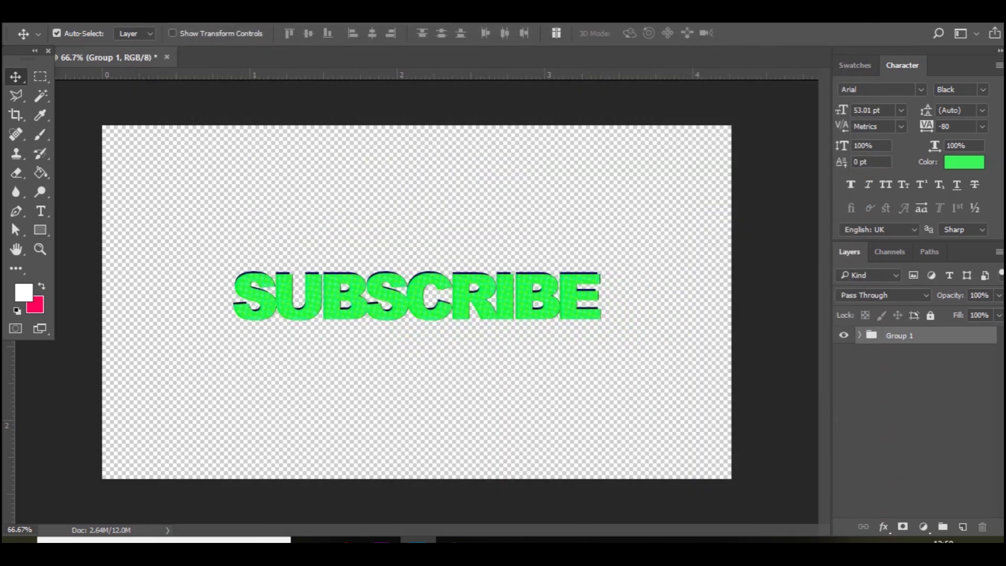
pyautogui.hotkey('ctrl', 'q')
# - Discard Photoshop's unsaved changes and switch to Premiere Pro
pyautogui.click(507, 219)
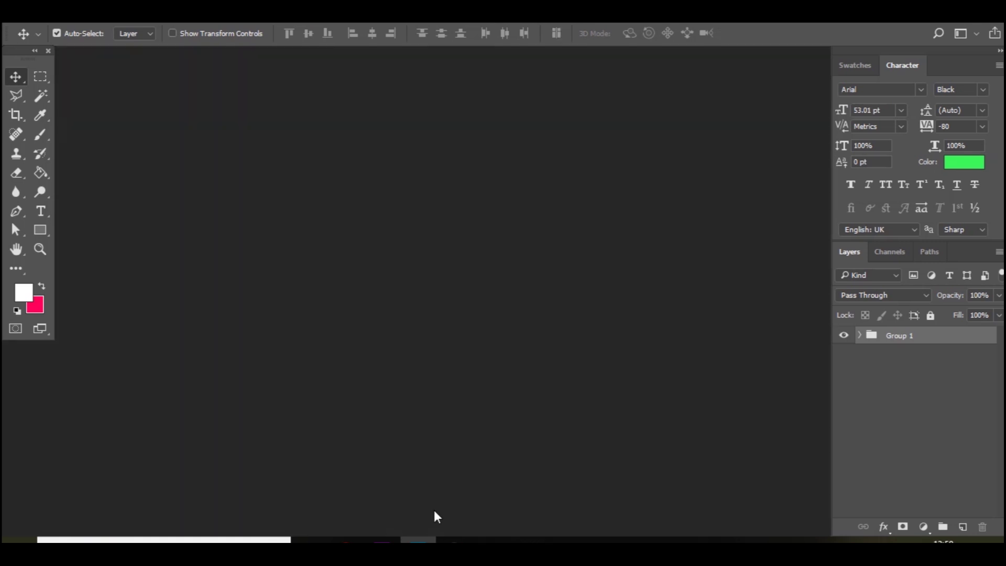
pyautogui.moveTo(419, 540)
pyautogui.click(382, 540)
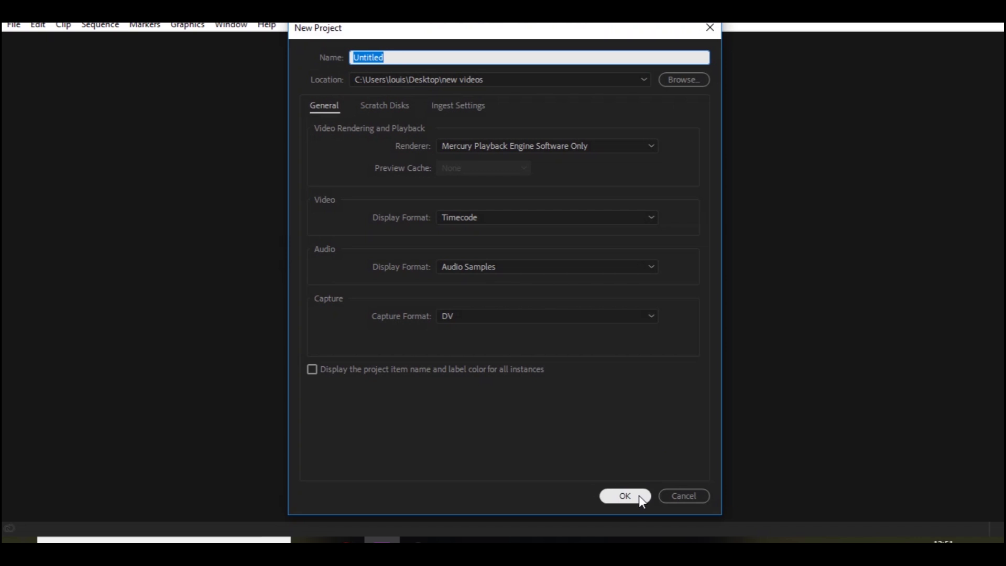
# - Start a new Premiere project, declining overwrite, and name it 'text animation'
pyautogui.click(639, 496)
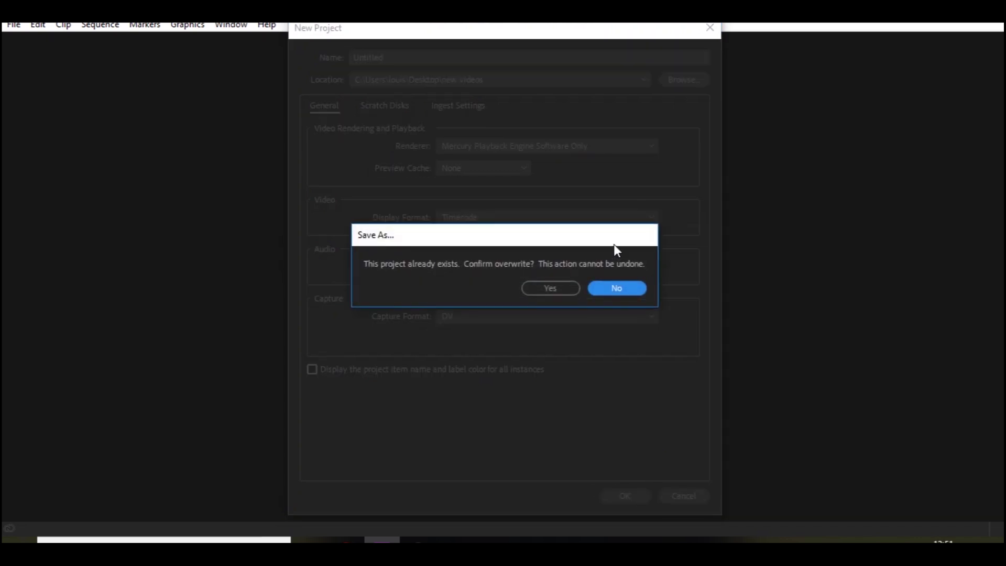
pyautogui.click(615, 289)
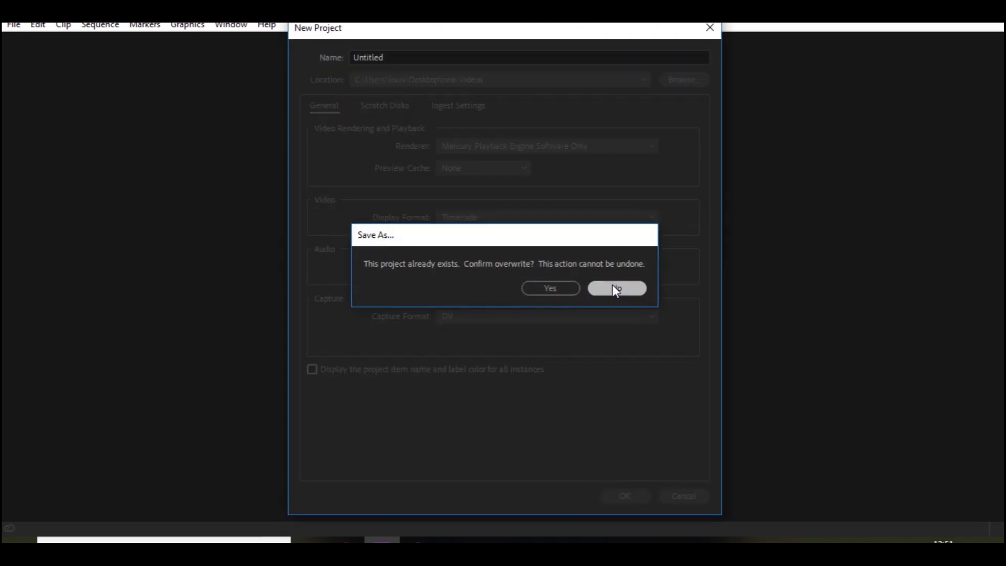
pyautogui.doubleClick(441, 53)
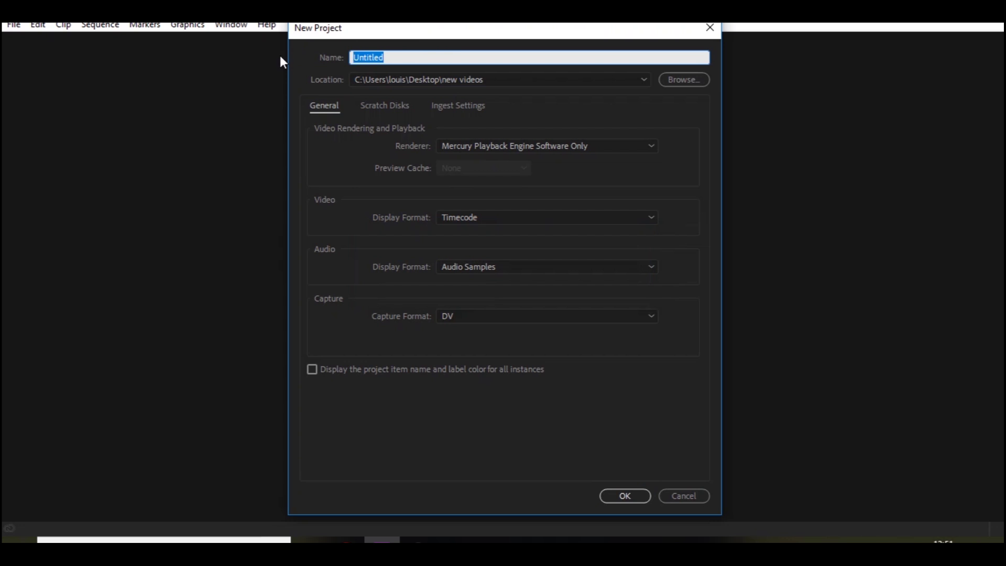
pyautogui.write('text ani')
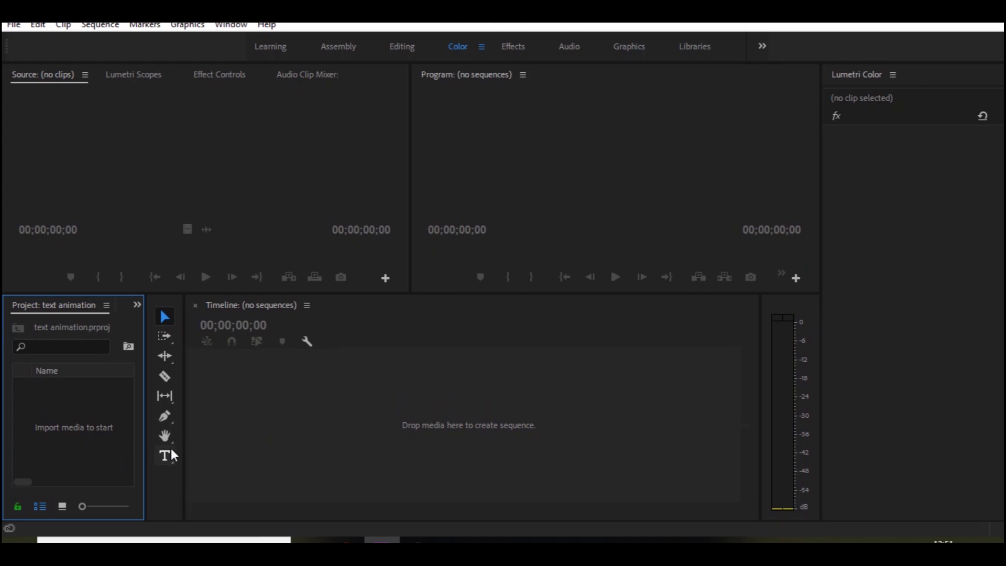
# - Create a 1920×1080 Black Video item and drag it to the timeline as a new sequence
pyautogui.moveTo(142, 458); pyautogui.dragTo(318, 431)
pyautogui.click(262, 505)
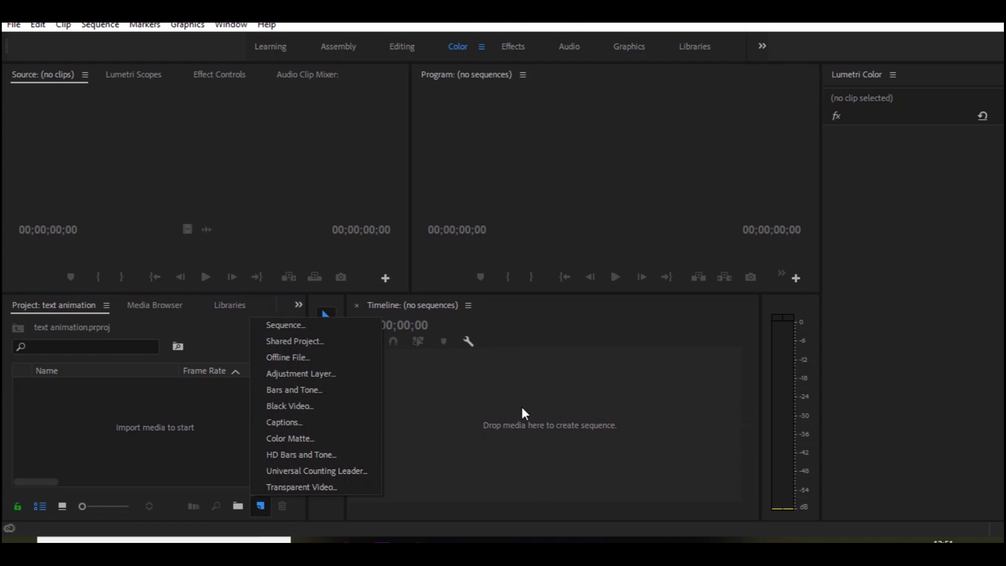
pyautogui.click(305, 404)
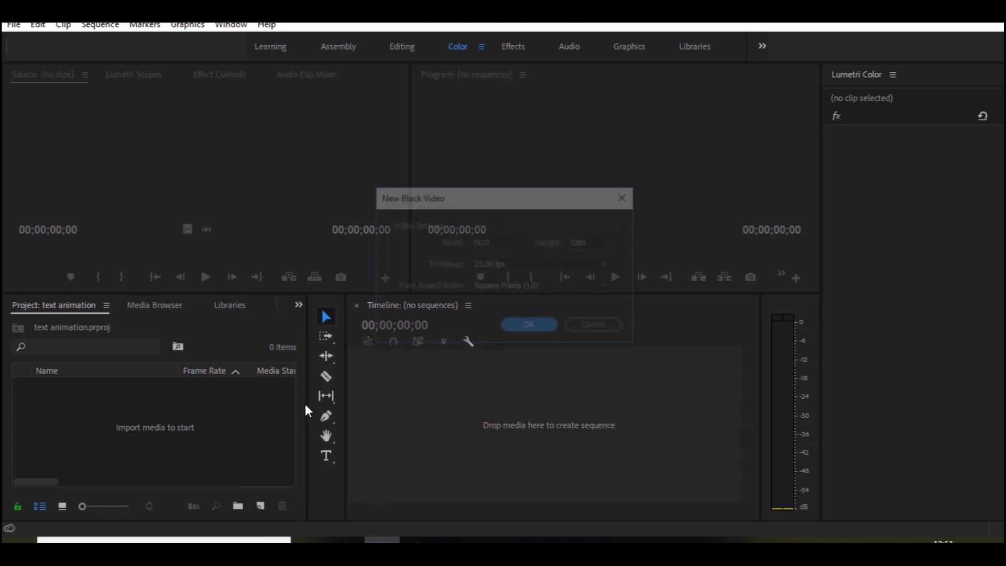
pyautogui.click(542, 328)
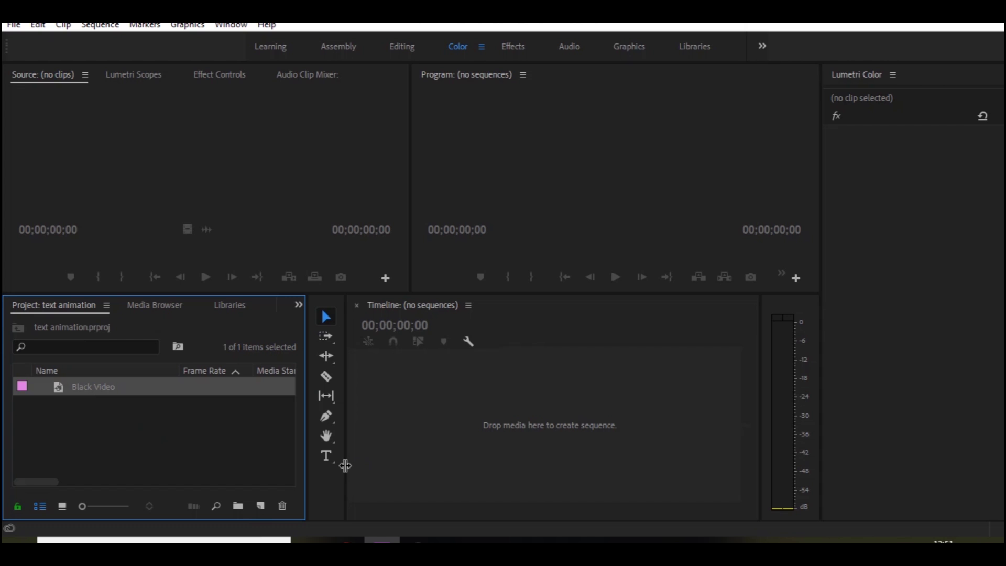
pyautogui.moveTo(345, 466); pyautogui.dragTo(206, 466)
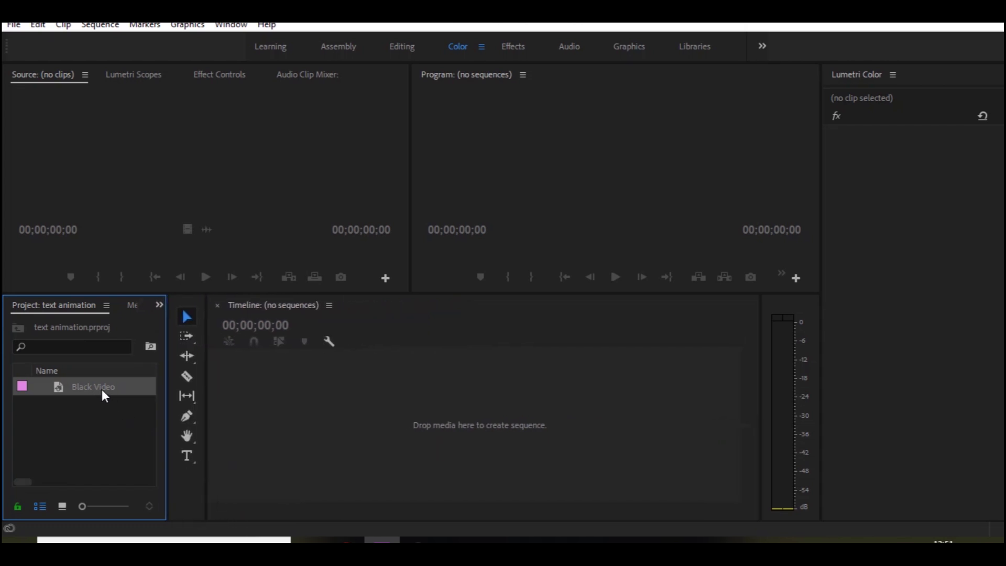
pyautogui.moveTo(105, 396); pyautogui.dragTo(311, 424)
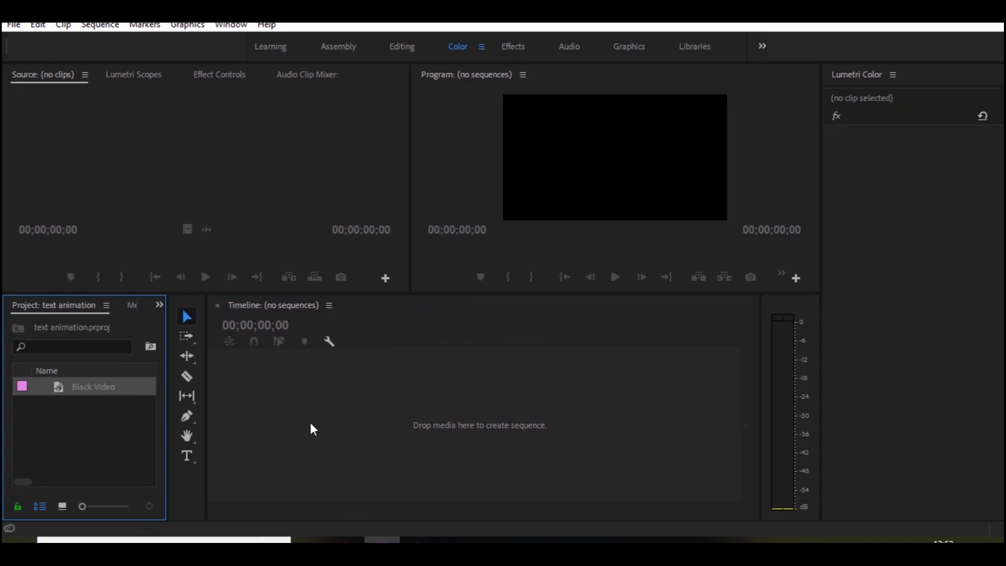
pyautogui.moveTo(420, 297); pyautogui.dragTo(421, 347)
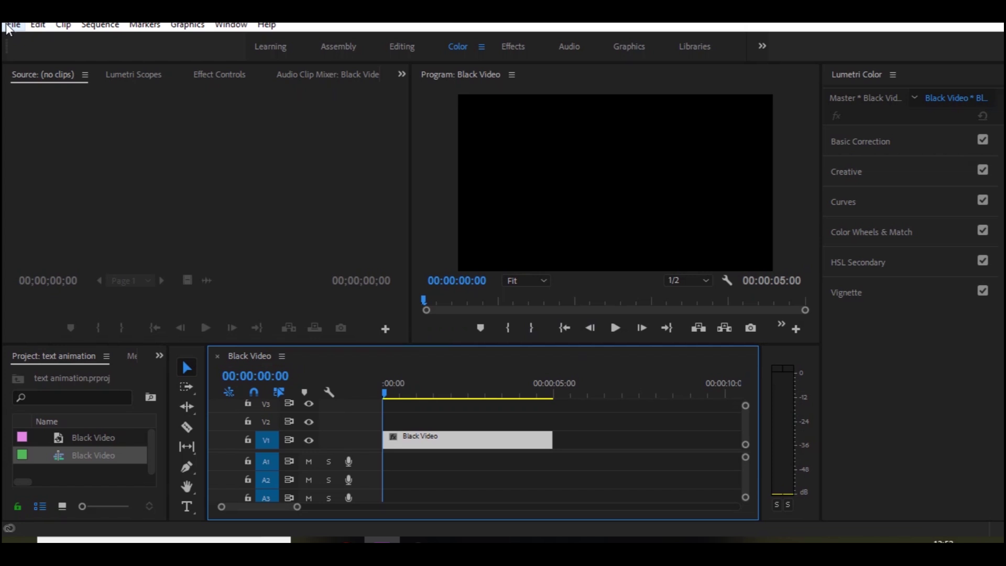
# - Import subscribe-glitch.png from the new designs folder and place it on V2 above Black Video
pyautogui.click(11, 25)
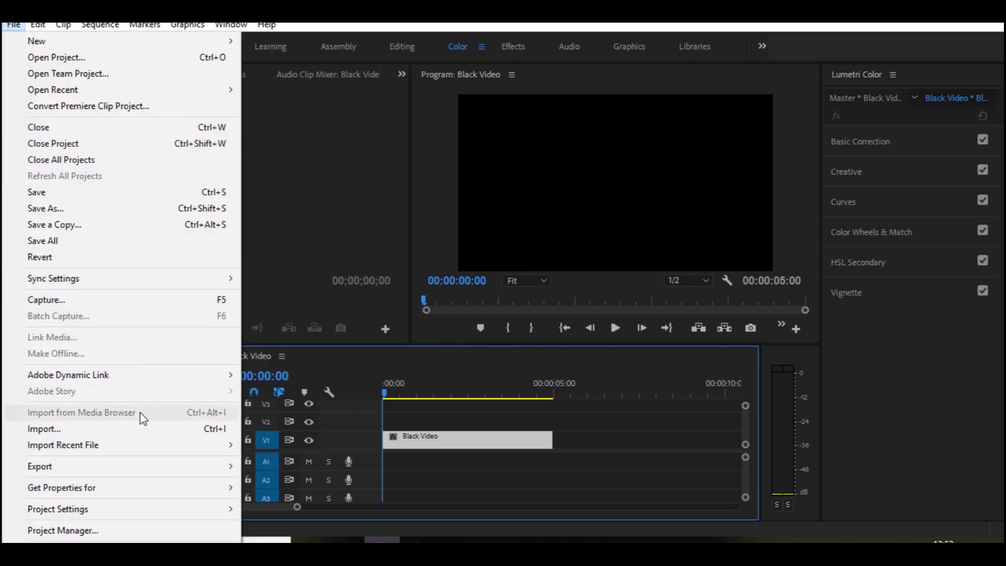
pyautogui.click(139, 429)
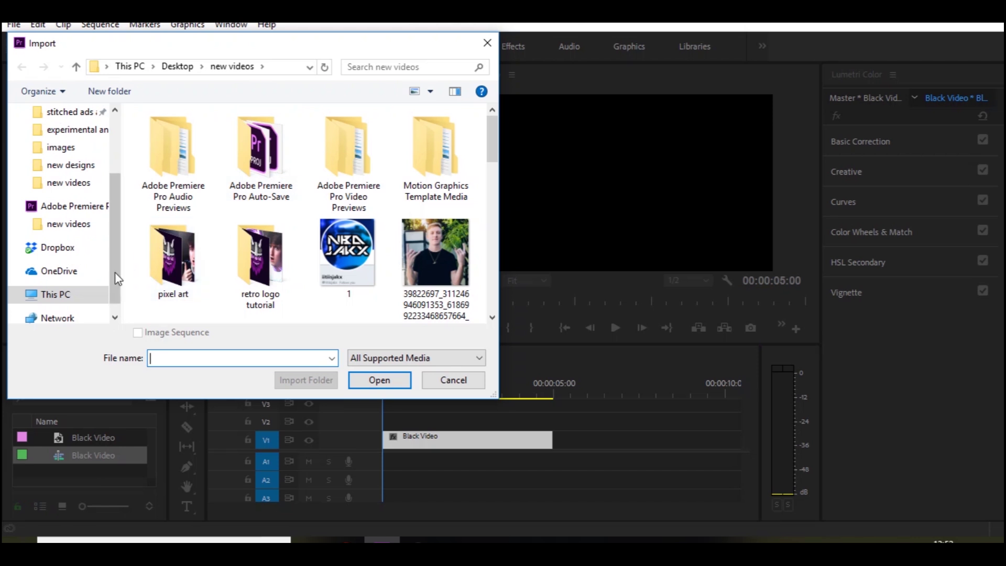
pyautogui.scroll(1, 78, 226)
pyautogui.click(71, 182)
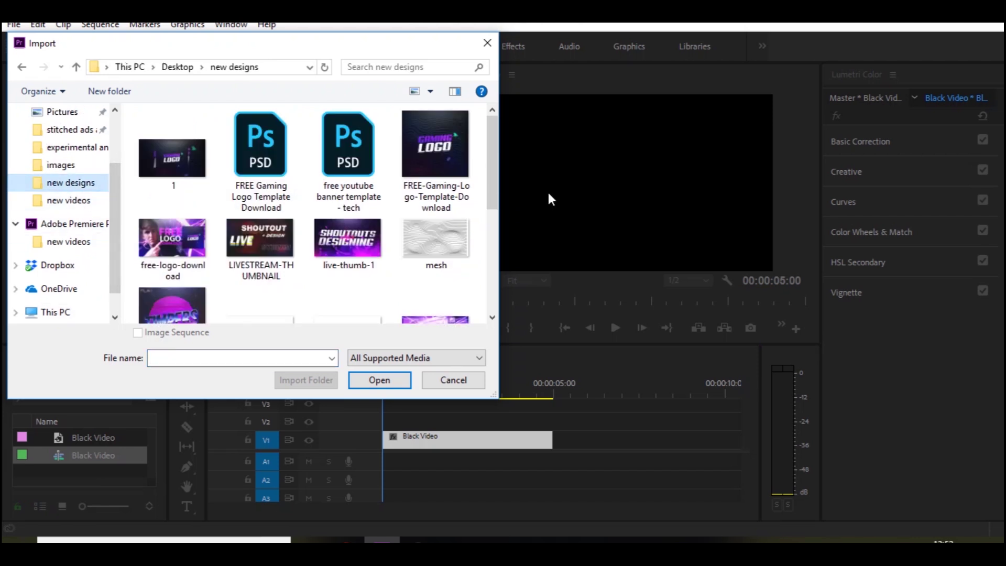
pyautogui.moveTo(499, 181); pyautogui.dragTo(448, 234)
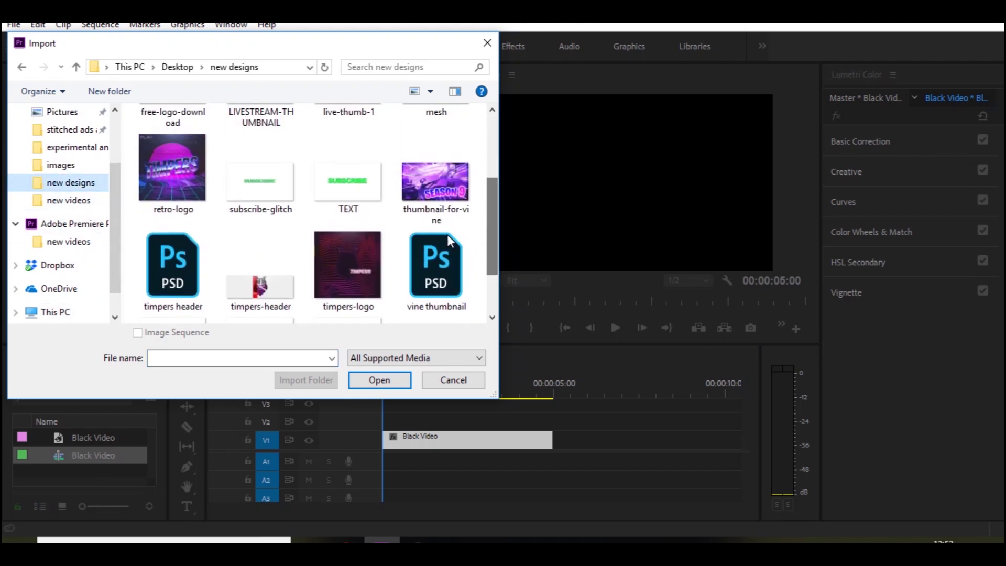
pyautogui.doubleClick(274, 199)
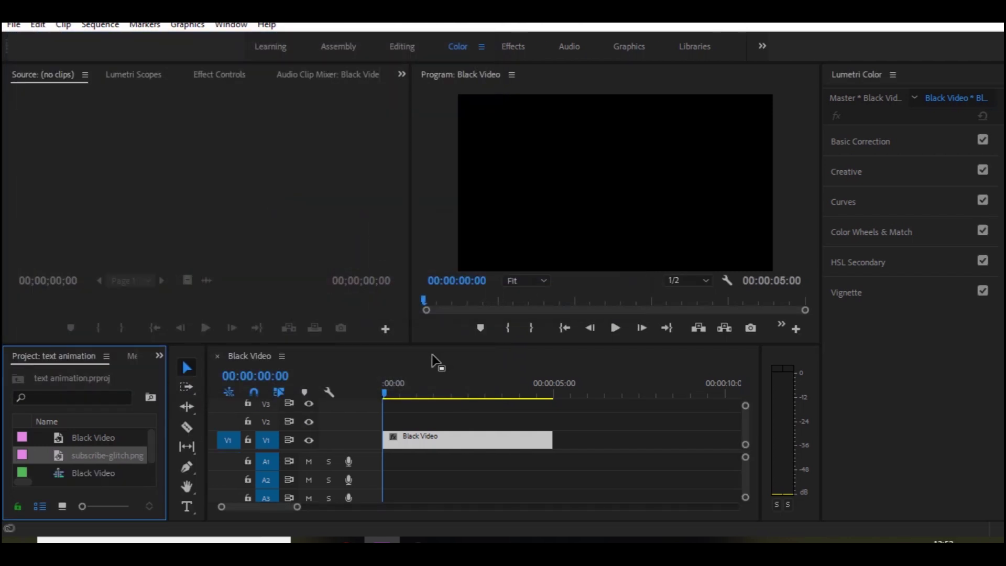
pyautogui.moveTo(114, 454); pyautogui.dragTo(385, 417)
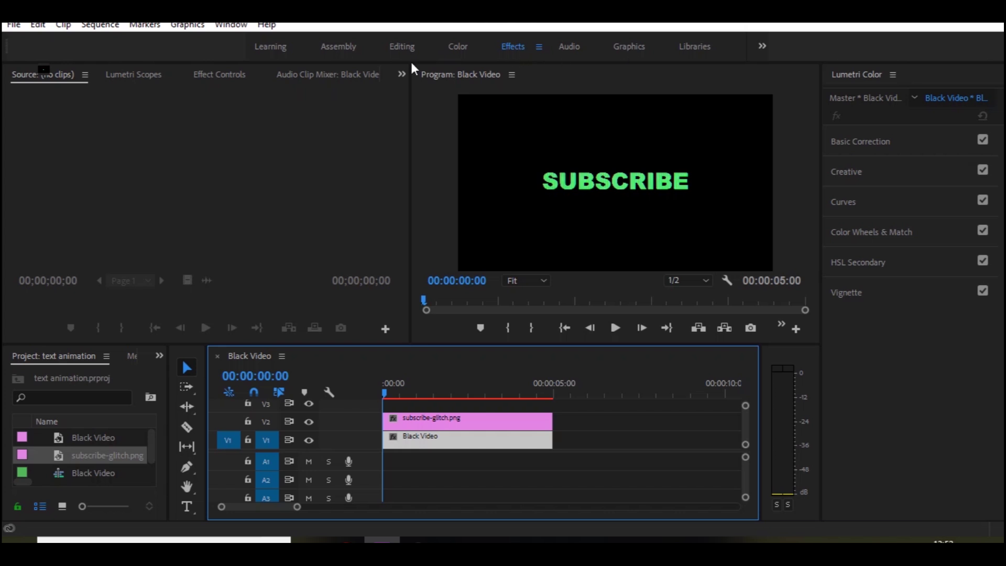
# - In the Effects workspace, find Wave Warp and apply it to the subscribe-glitch.png clip
pyautogui.click(519, 47)
pyautogui.click(524, 48)
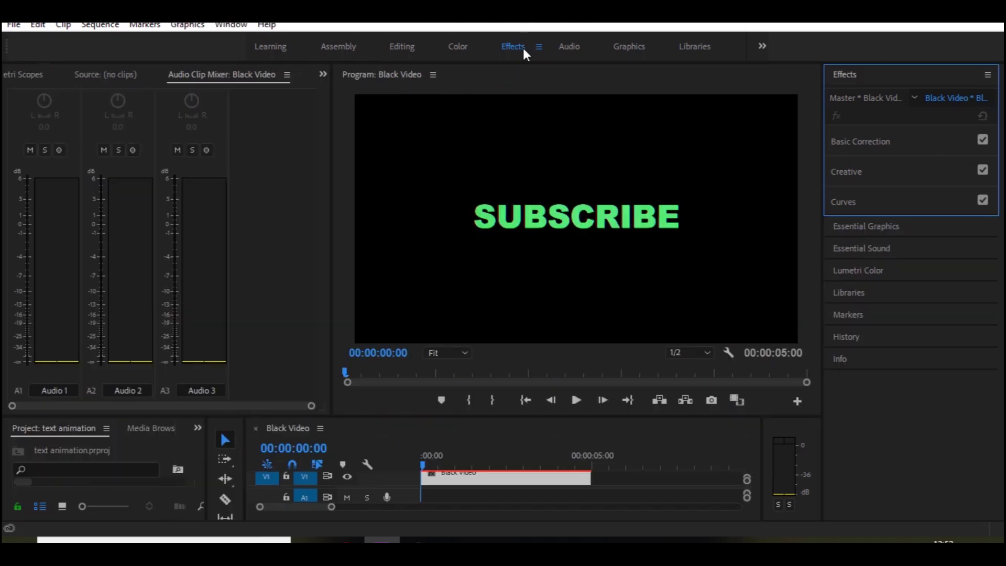
pyautogui.click(888, 95)
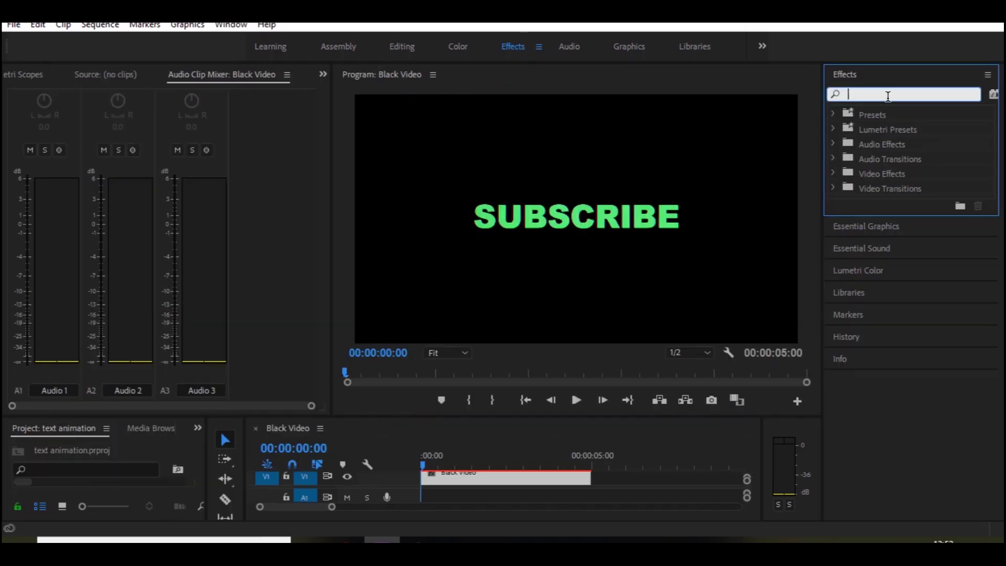
pyautogui.write('warp')
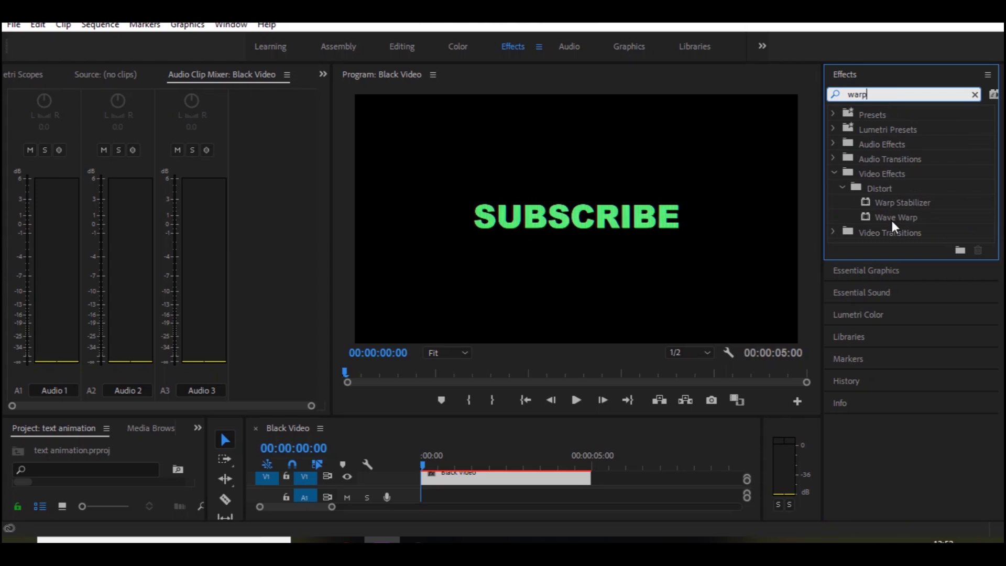
pyautogui.click(893, 221)
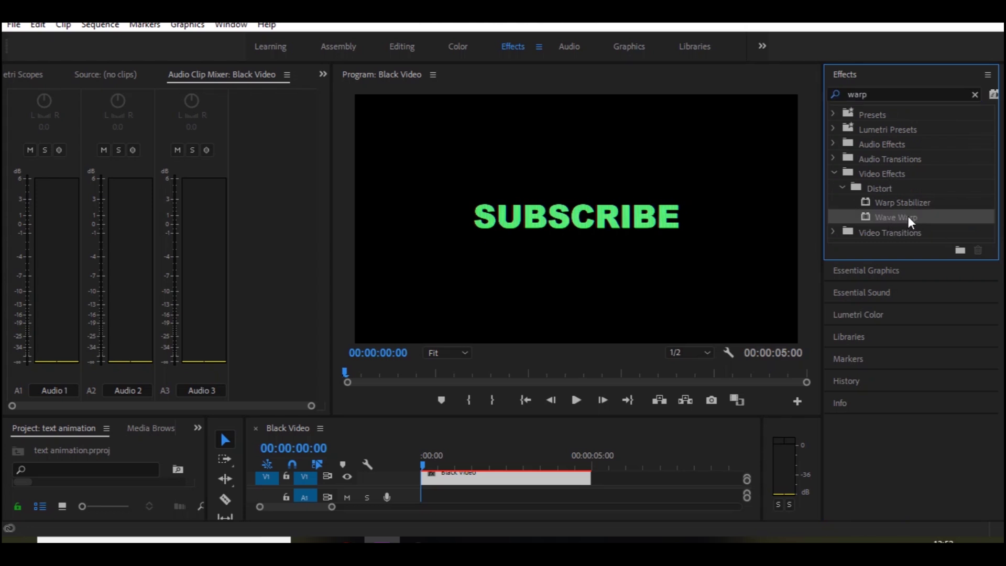
pyautogui.moveTo(912, 222); pyautogui.dragTo(484, 477)
# - Enlarge the timeline and program monitor, select the SUBSCRIBE clip, and return to Editing
pyautogui.moveTo(576, 416); pyautogui.dragTo(595, 273)
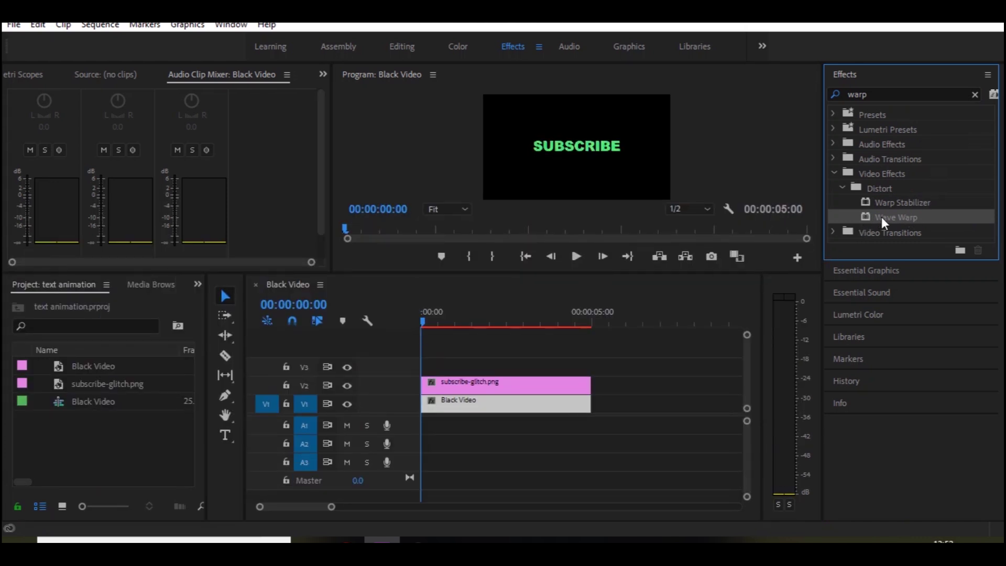
pyautogui.click(478, 387)
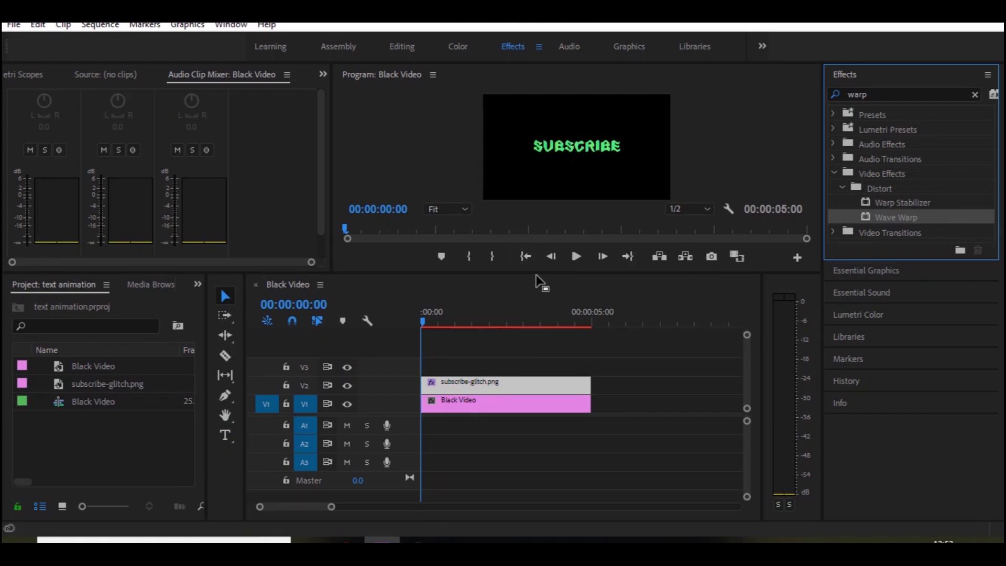
pyautogui.moveTo(536, 276); pyautogui.dragTo(519, 362)
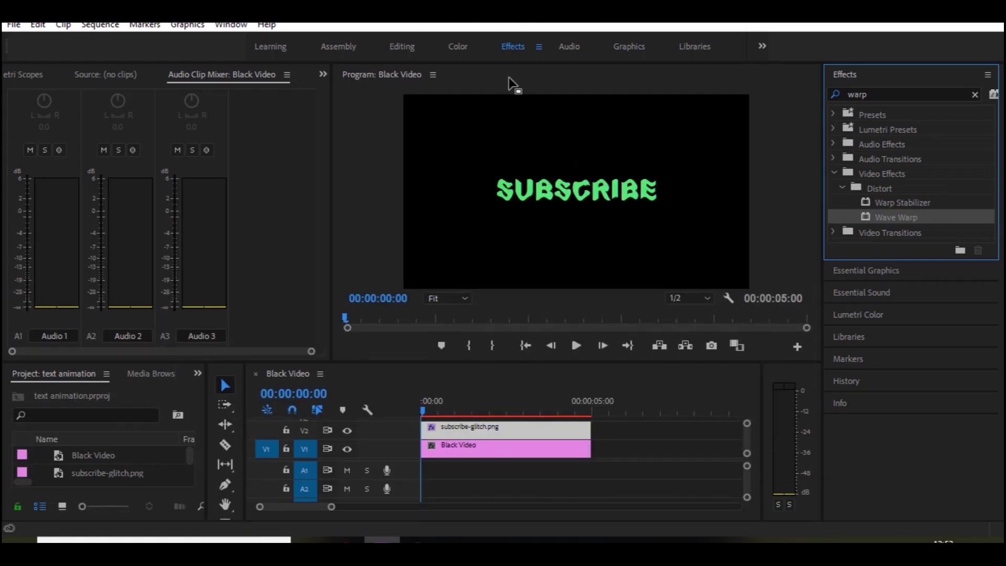
pyautogui.click(401, 49)
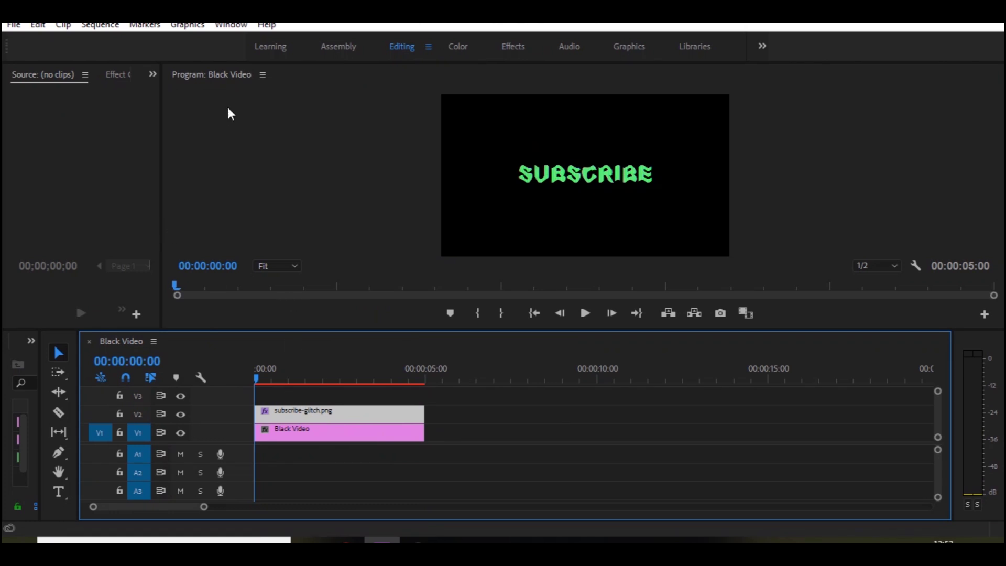
# - Show a widened Effect Controls panel scrolled to subscribe-glitch.png's Wave Warp settings
pyautogui.click(152, 75)
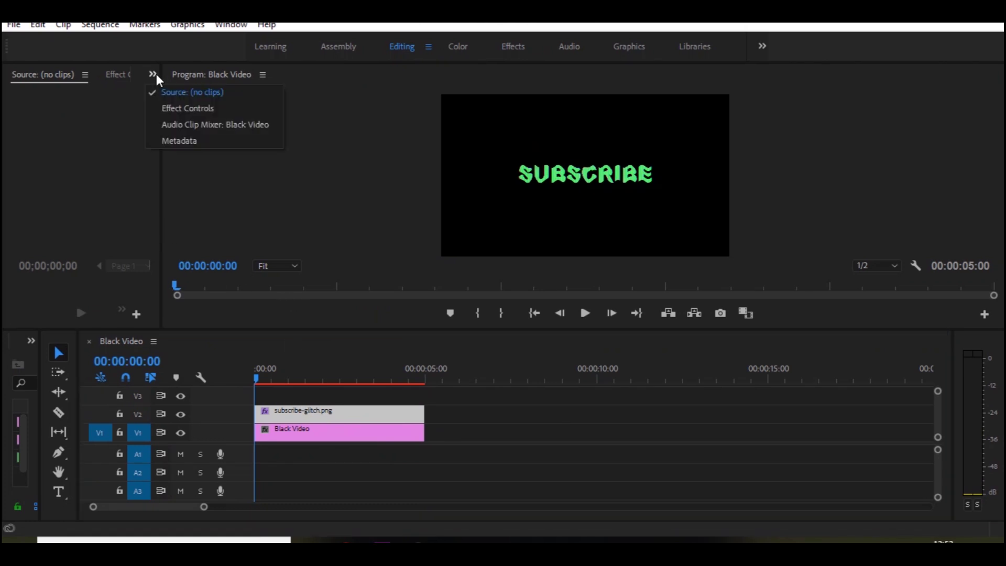
pyautogui.click(164, 109)
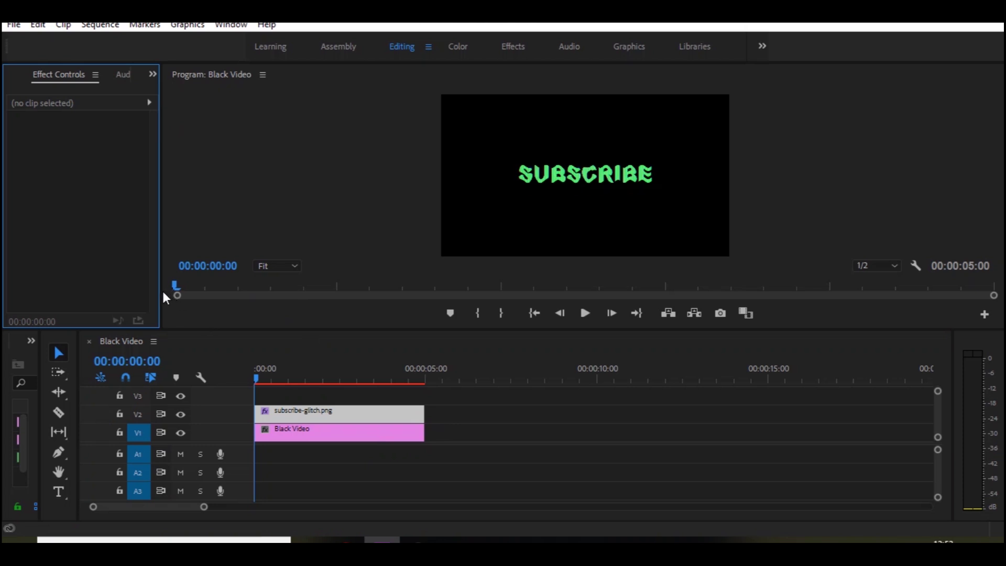
pyautogui.moveTo(161, 288); pyautogui.dragTo(380, 262)
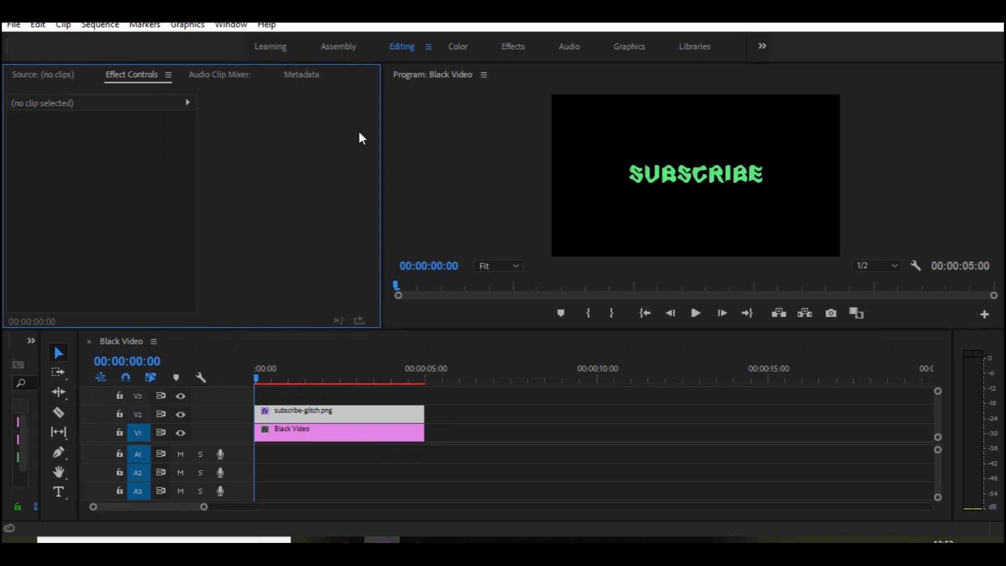
pyautogui.click(303, 417)
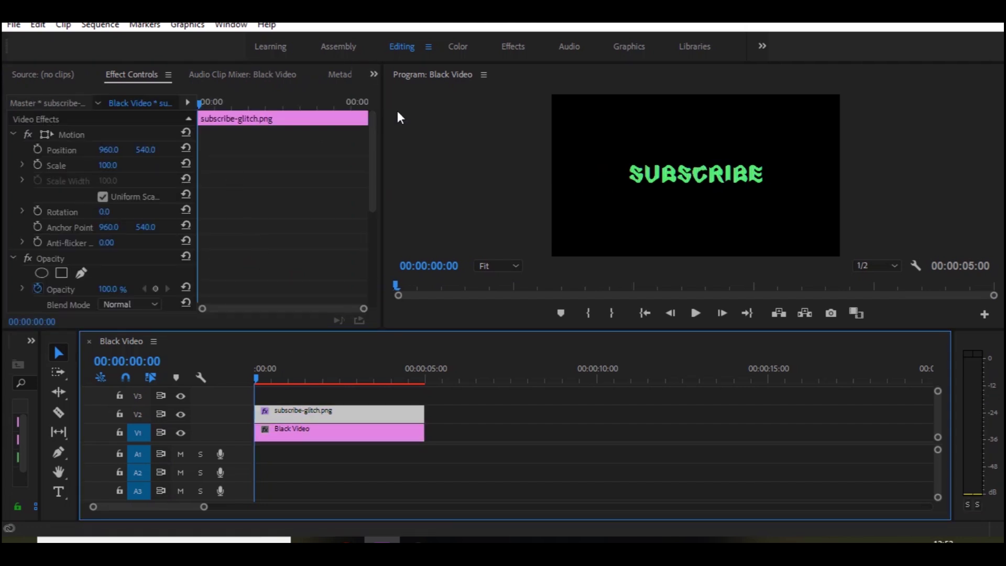
pyautogui.moveTo(369, 145); pyautogui.dragTo(379, 241)
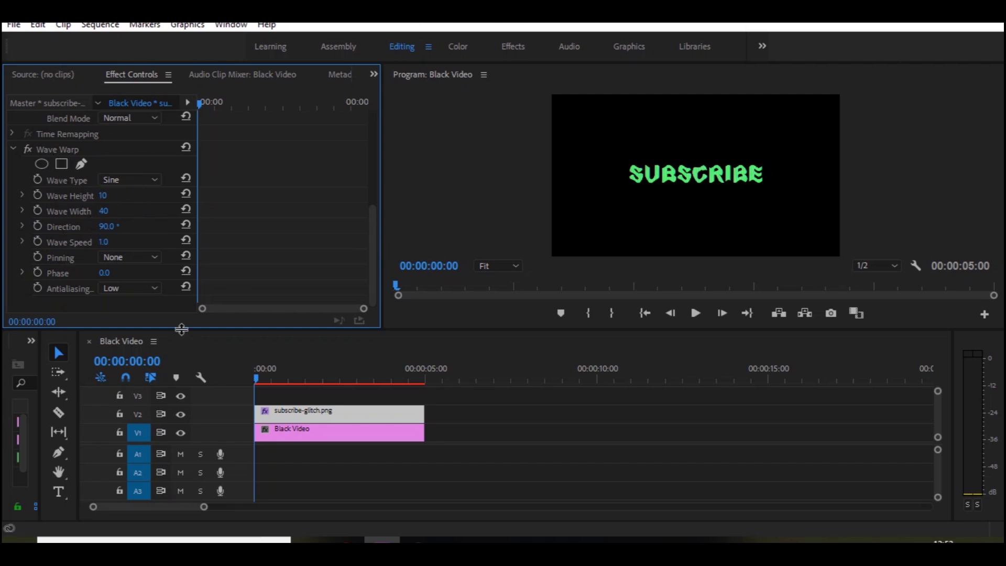
# - After trying Triangle and Sawtooth, set Wave Type to Square and Wave Height to 0
pyautogui.click(135, 184)
pyautogui.click(131, 205)
pyautogui.click(139, 180)
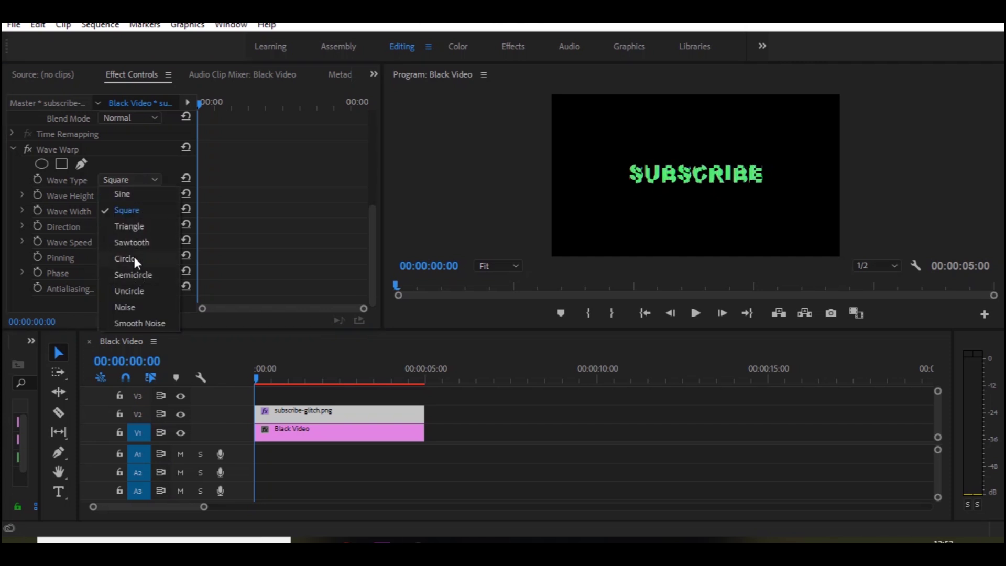
pyautogui.click(135, 230)
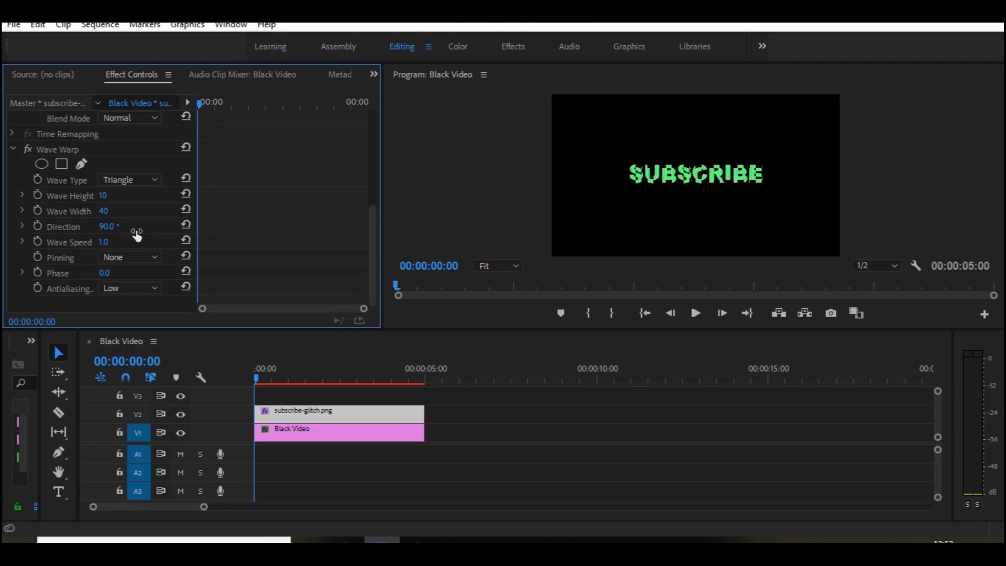
pyautogui.click(144, 174)
pyautogui.click(142, 243)
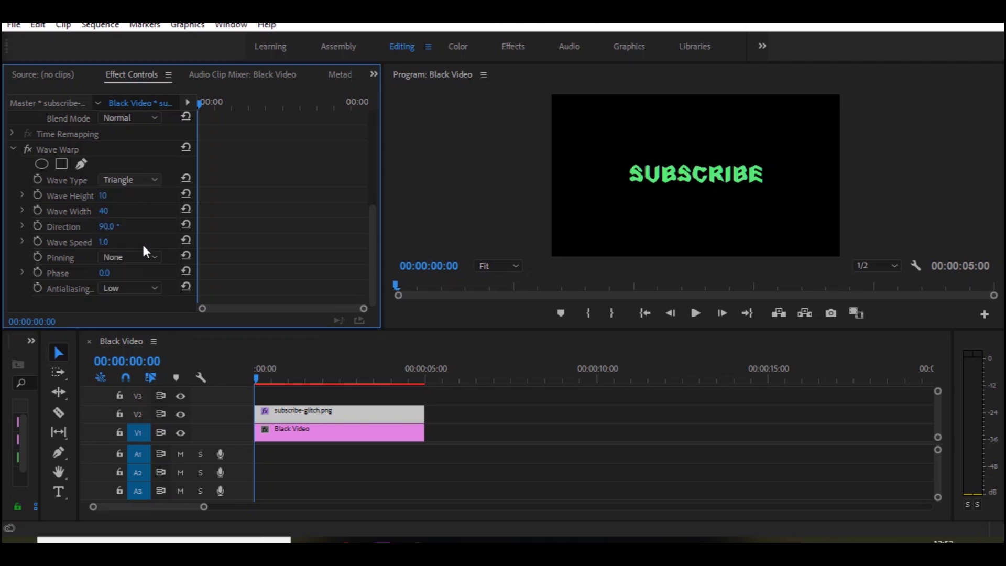
pyautogui.click(146, 177)
pyautogui.click(136, 211)
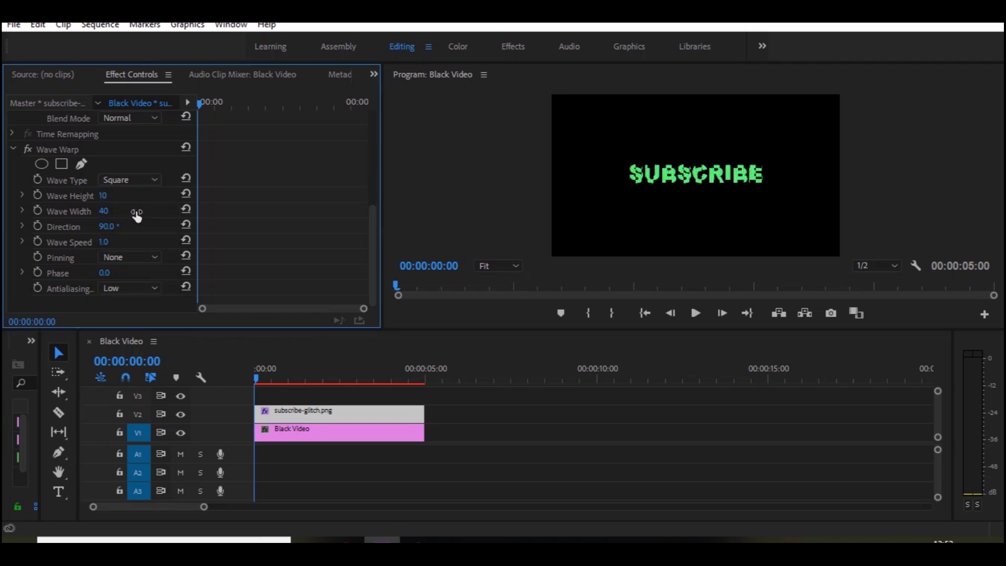
pyautogui.moveTo(103, 195); pyautogui.dragTo(86, 196)
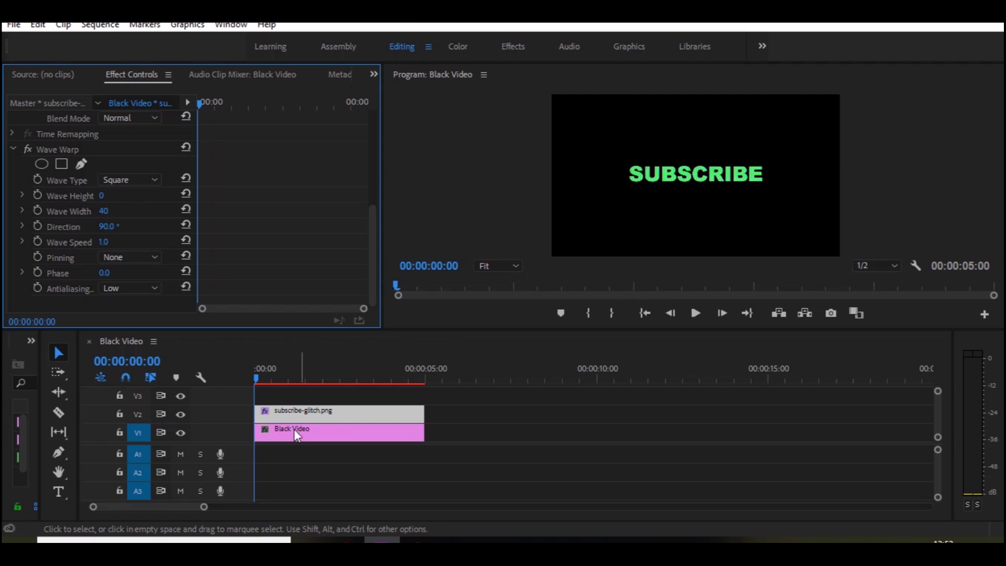
# - Enable keyframing for Wave Type, Height, Width, Direction and Wave Speed
pyautogui.click(37, 180)
pyautogui.click(37, 195)
pyautogui.click(37, 210)
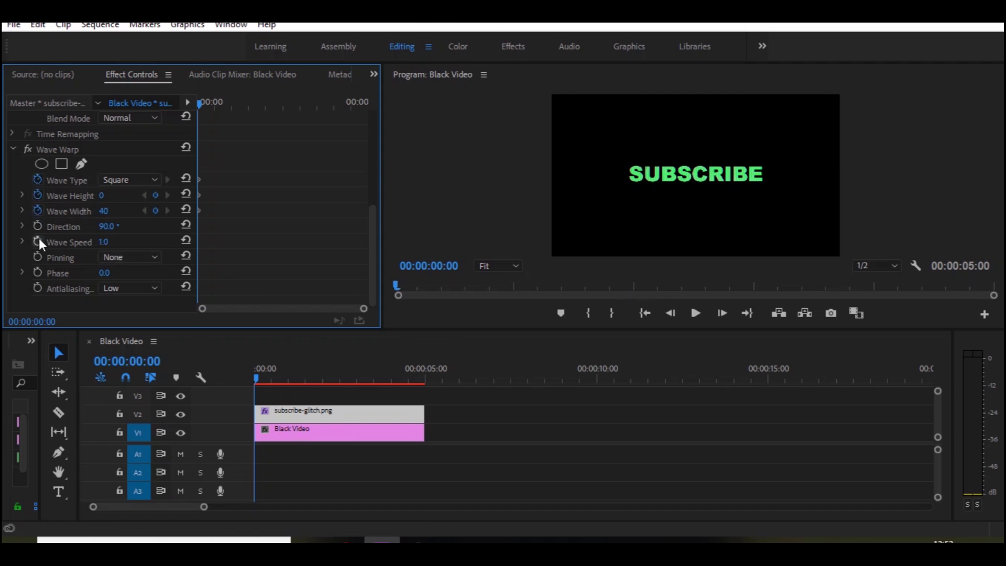
pyautogui.click(38, 241)
pyautogui.click(37, 226)
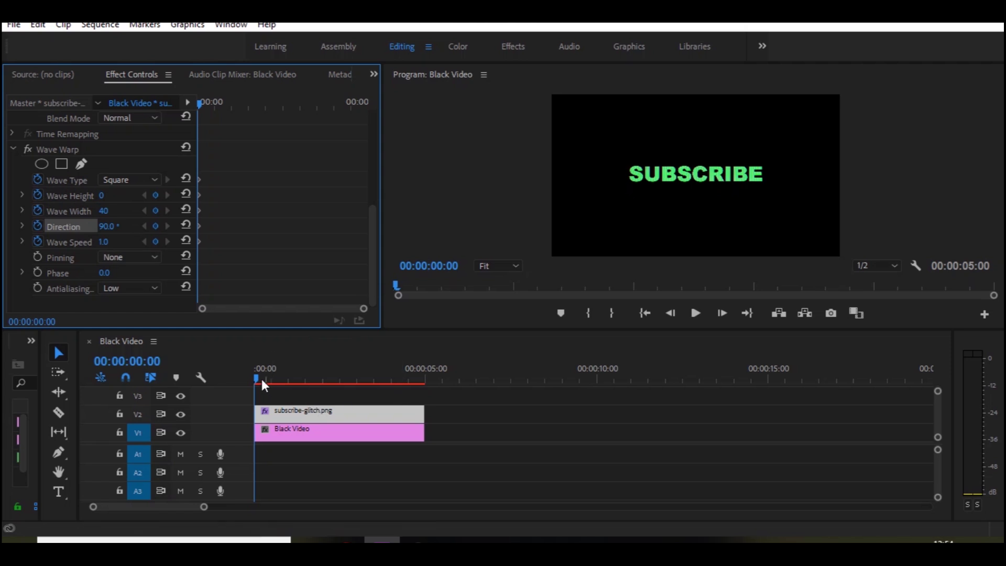
# - Raise Wave Height to 9 at frame 4 and add a Wave Height keyframe at frame 16
pyautogui.moveTo(262, 379); pyautogui.dragTo(262, 376)
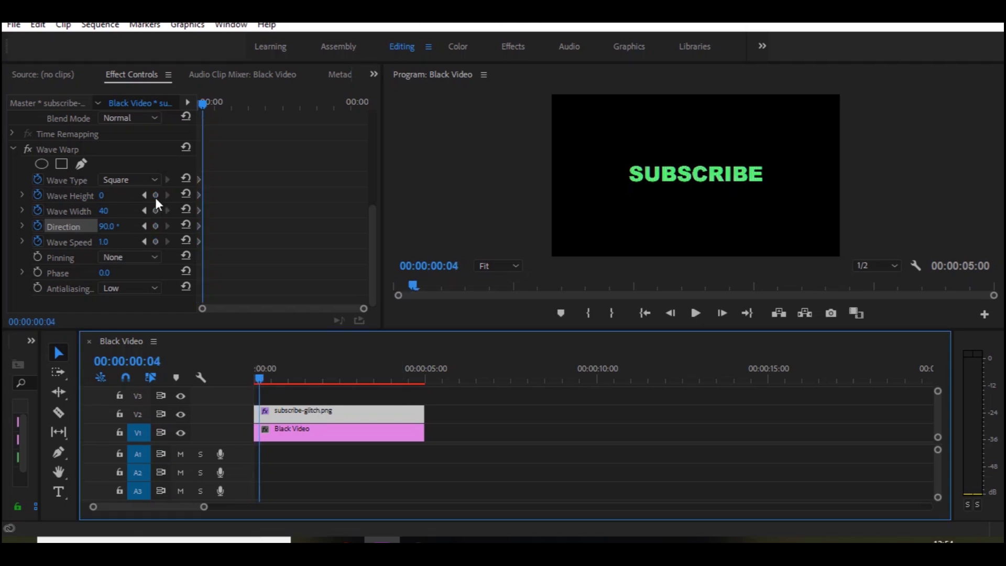
pyautogui.click(102, 196)
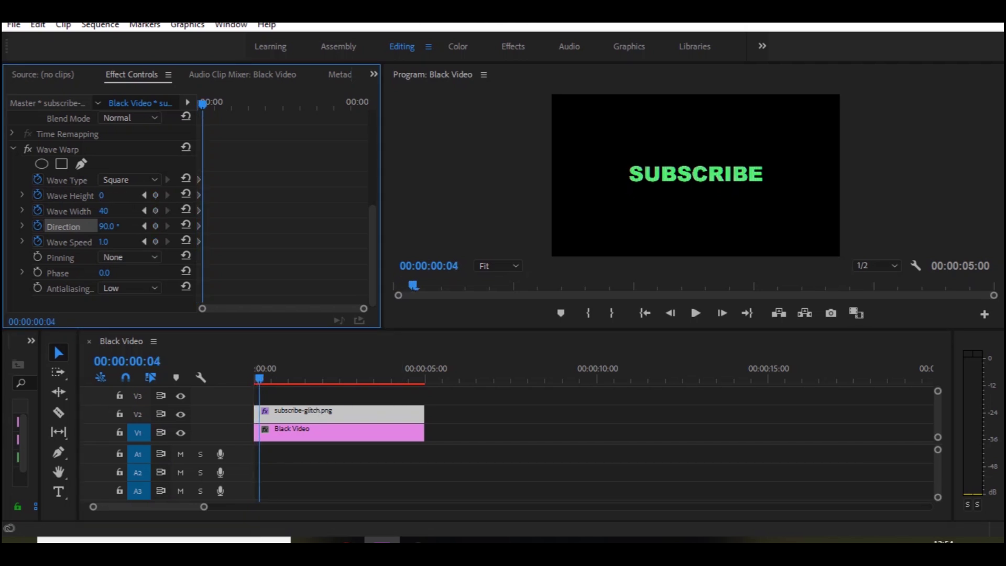
pyautogui.moveTo(102, 196); pyautogui.dragTo(109, 195)
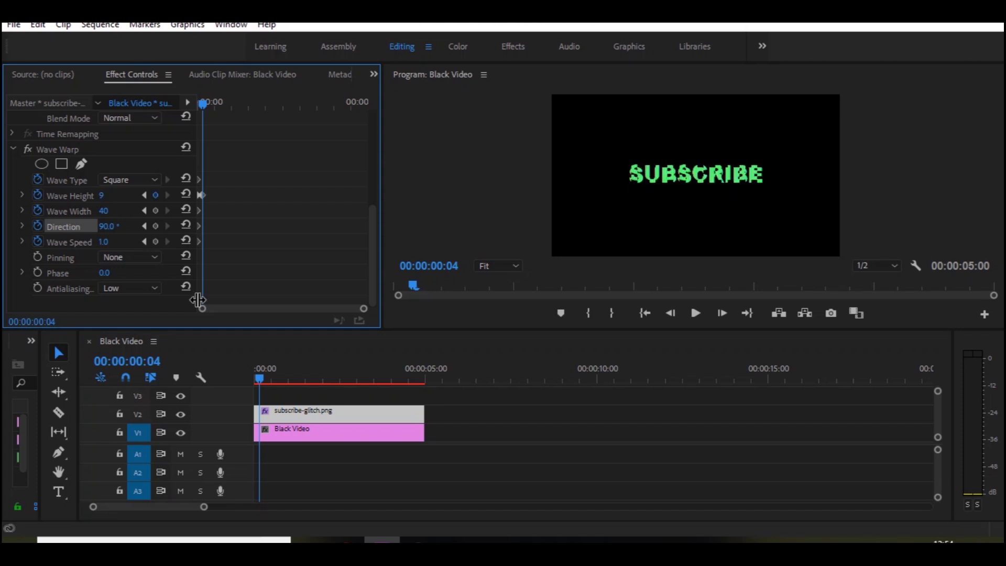
pyautogui.moveTo(263, 377)
pyautogui.mouseDown()
pyautogui.moveTo(286, 377)
pyautogui.moveTo(276, 377)
pyautogui.mouseUp()
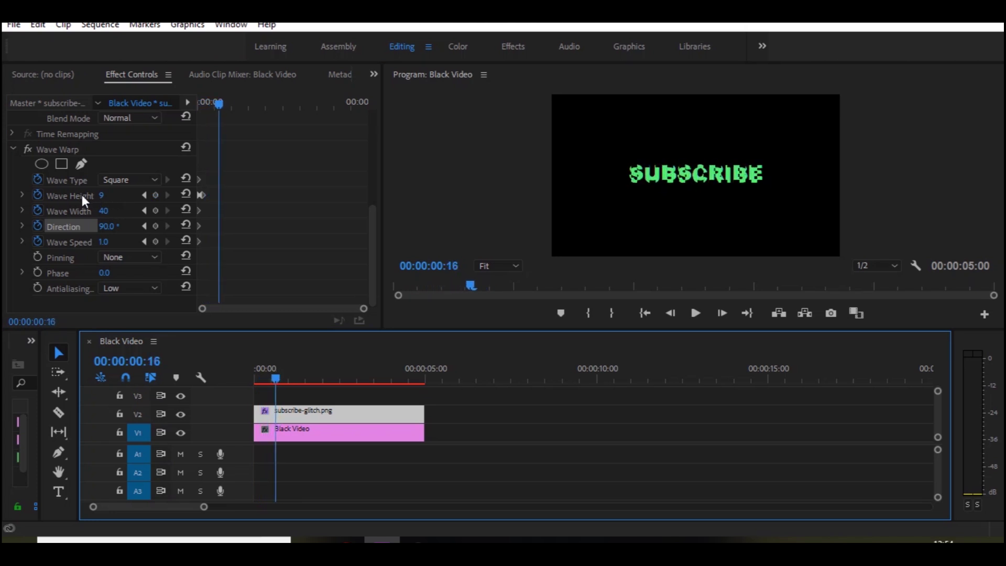
pyautogui.click(156, 194)
pyautogui.click(275, 375)
# - Set Wave Height back to 0 at frame 19, then move ahead to frame 22
pyautogui.moveTo(275, 374); pyautogui.dragTo(282, 374)
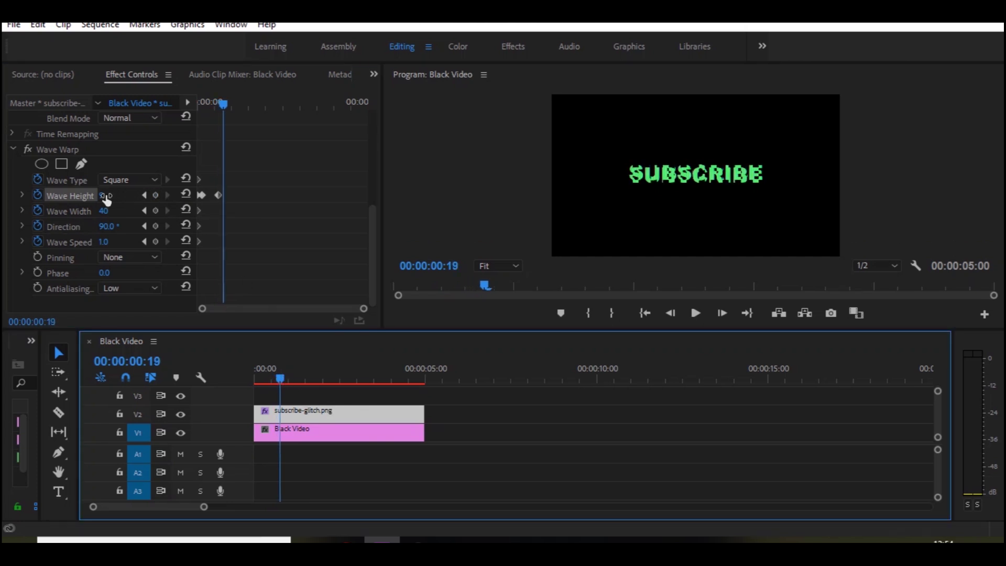
pyautogui.moveTo(103, 196)
pyautogui.mouseDown()
pyautogui.moveTo(79, 195)
pyautogui.moveTo(108, 196)
pyautogui.mouseUp()
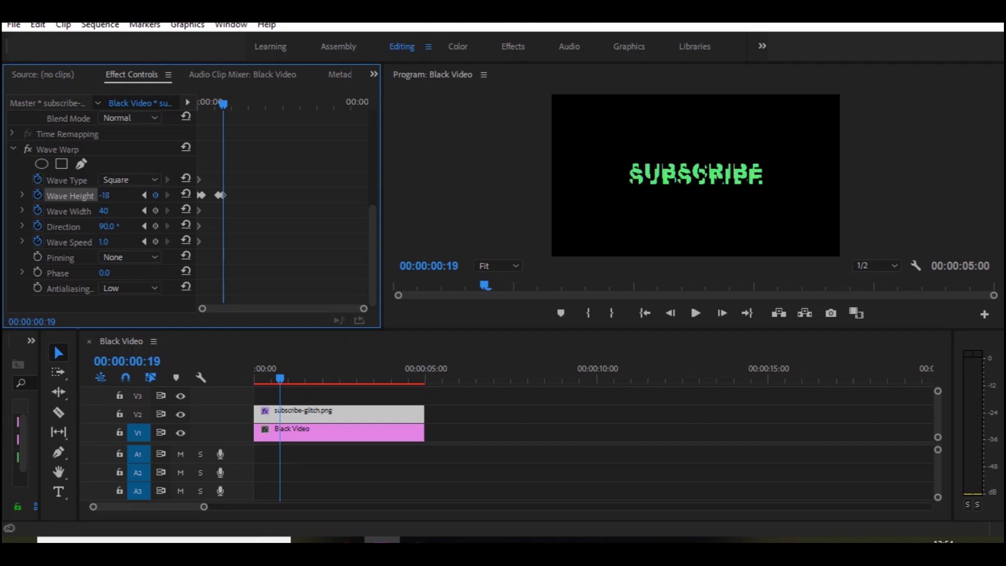
pyautogui.click(108, 196)
pyautogui.write('0')
pyautogui.press('Return')
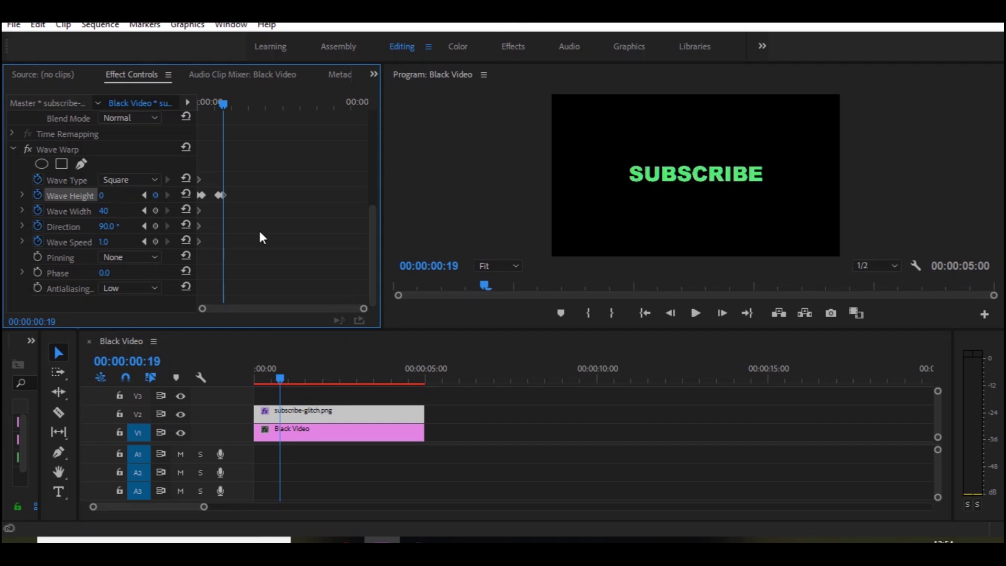
pyautogui.moveTo(279, 381); pyautogui.dragTo(284, 380)
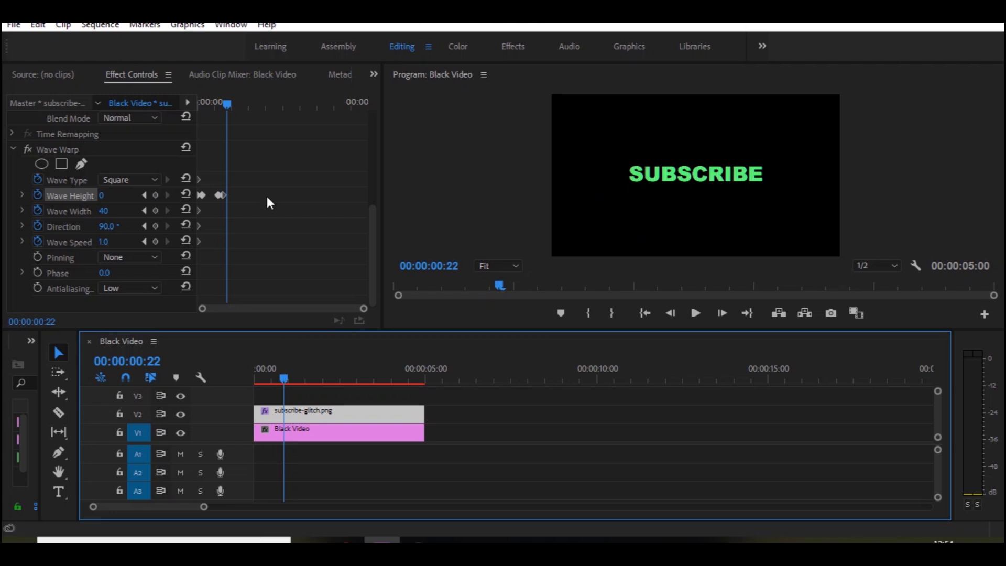
# - At 1:02, switch to a Sawtooth wave with Wave Height 14 and Wave Width 68
pyautogui.click(132, 180)
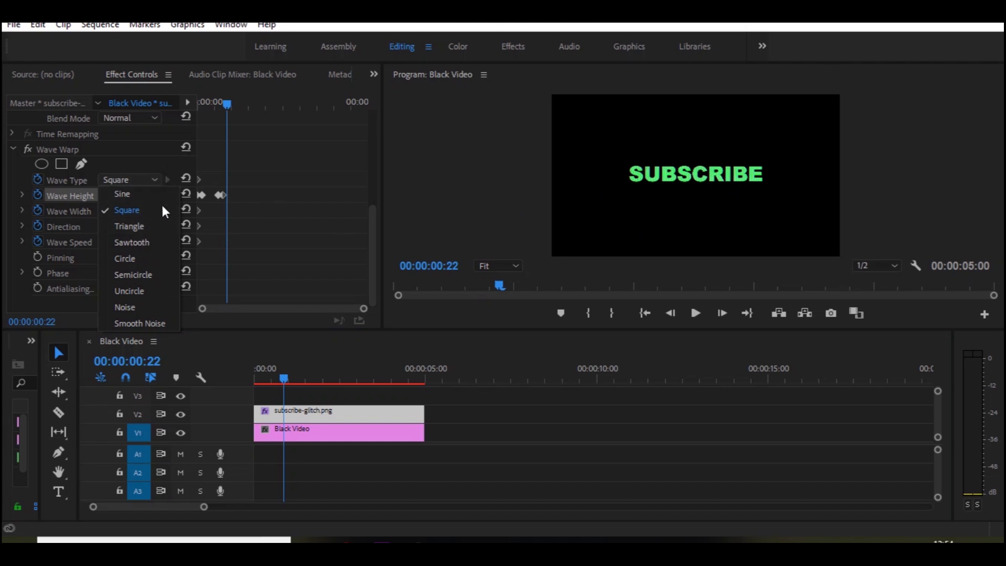
pyautogui.click(150, 241)
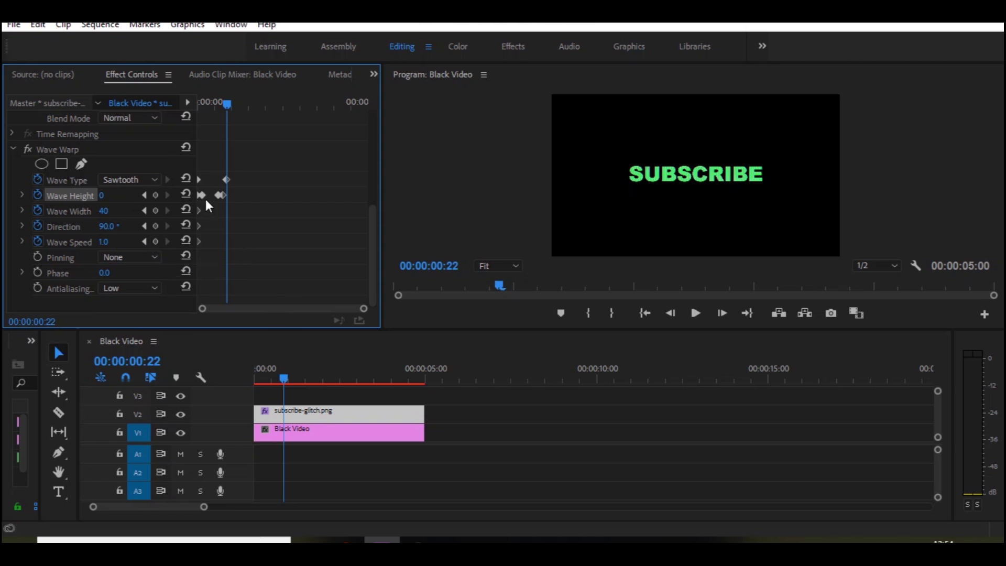
pyautogui.moveTo(197, 214); pyautogui.dragTo(309, 202)
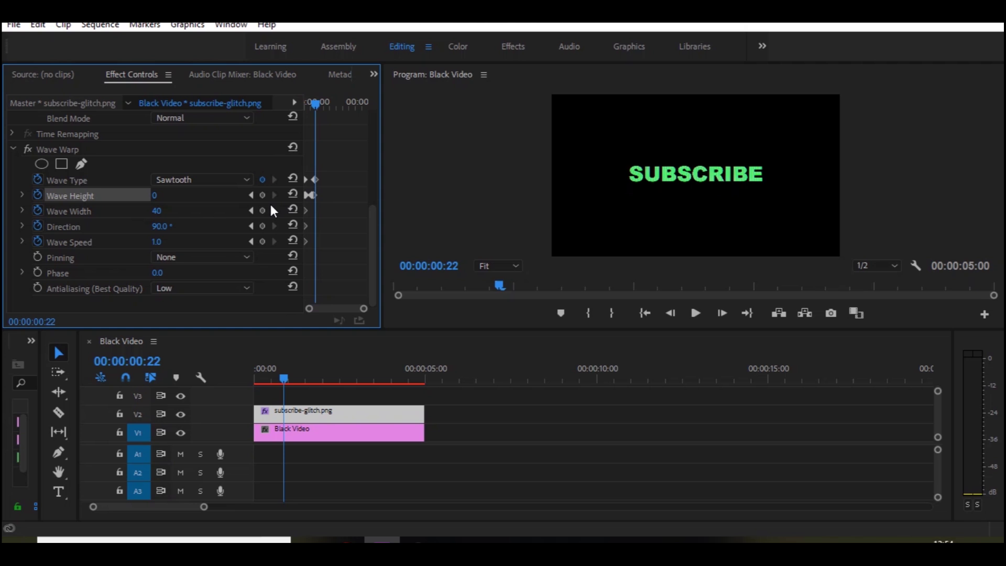
pyautogui.moveTo(287, 380); pyautogui.dragTo(291, 379)
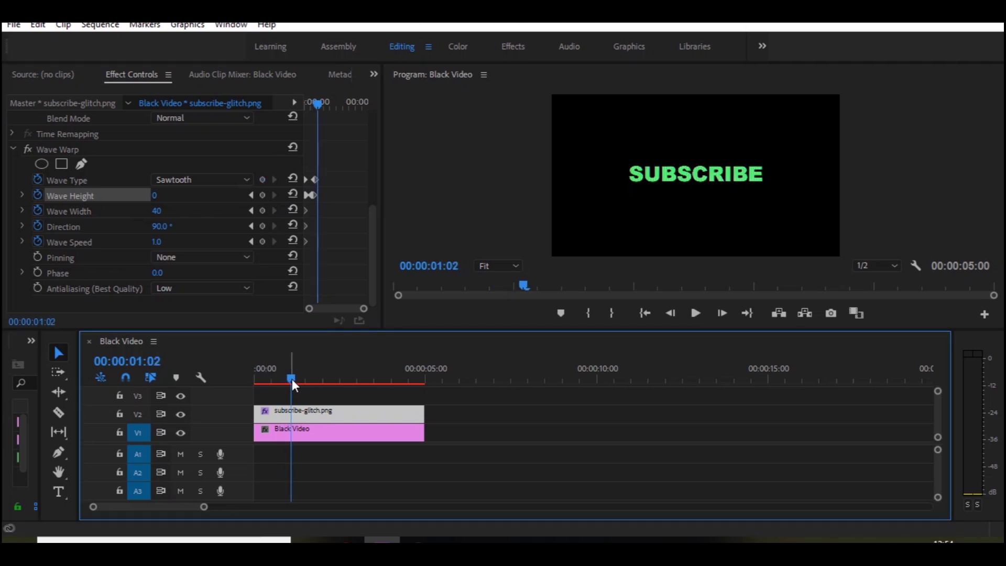
pyautogui.click(152, 201)
pyautogui.moveTo(154, 195); pyautogui.dragTo(171, 212)
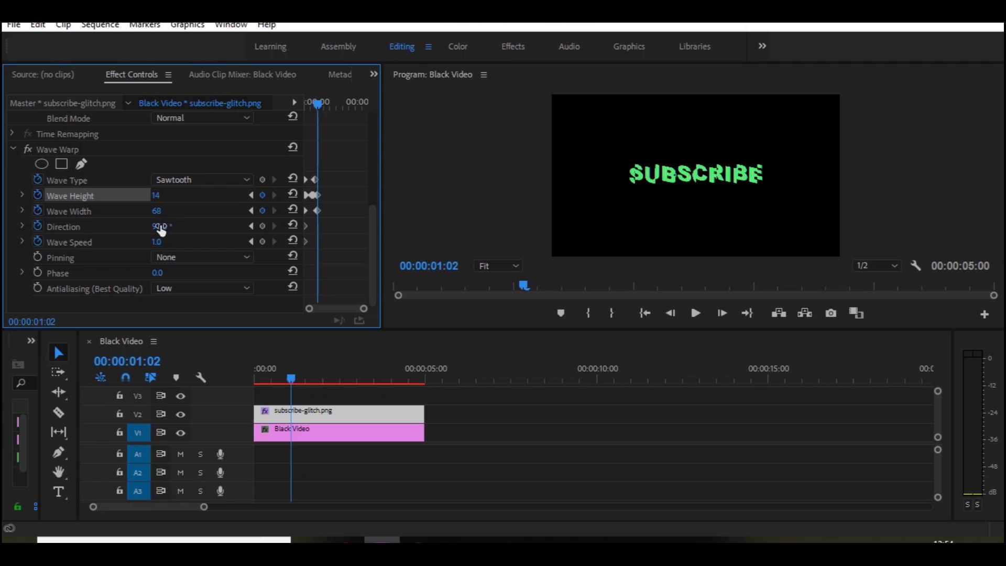
pyautogui.moveTo(293, 379)
pyautogui.mouseDown()
pyautogui.moveTo(301, 378)
pyautogui.moveTo(252, 392)
pyautogui.moveTo(330, 389)
pyautogui.moveTo(284, 392)
pyautogui.moveTo(295, 392)
pyautogui.mouseUp()
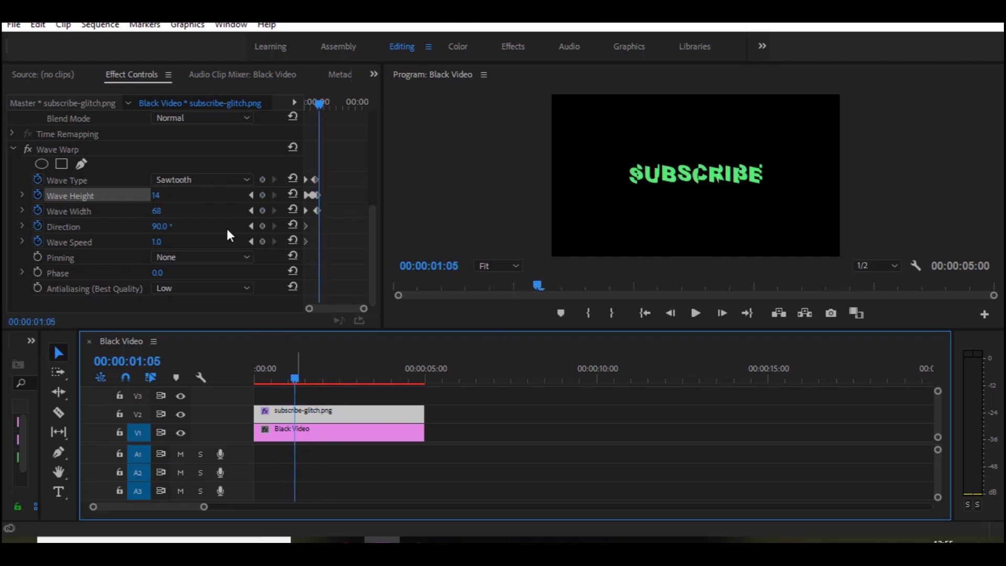
# - Keyframe Wave Type at 1:05 and switch it to Semicircle at 1:10
pyautogui.click(263, 179)
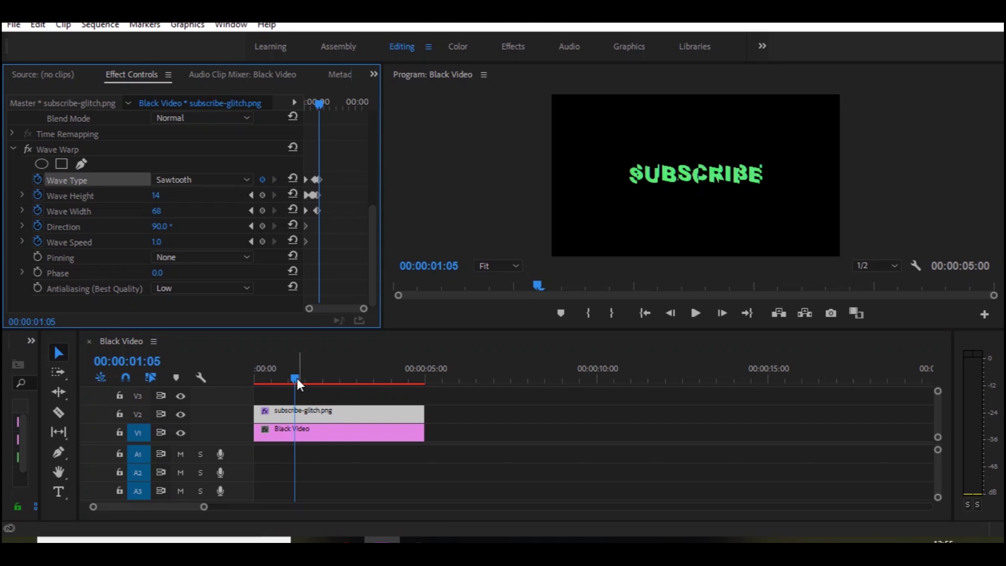
pyautogui.moveTo(297, 379); pyautogui.dragTo(303, 378)
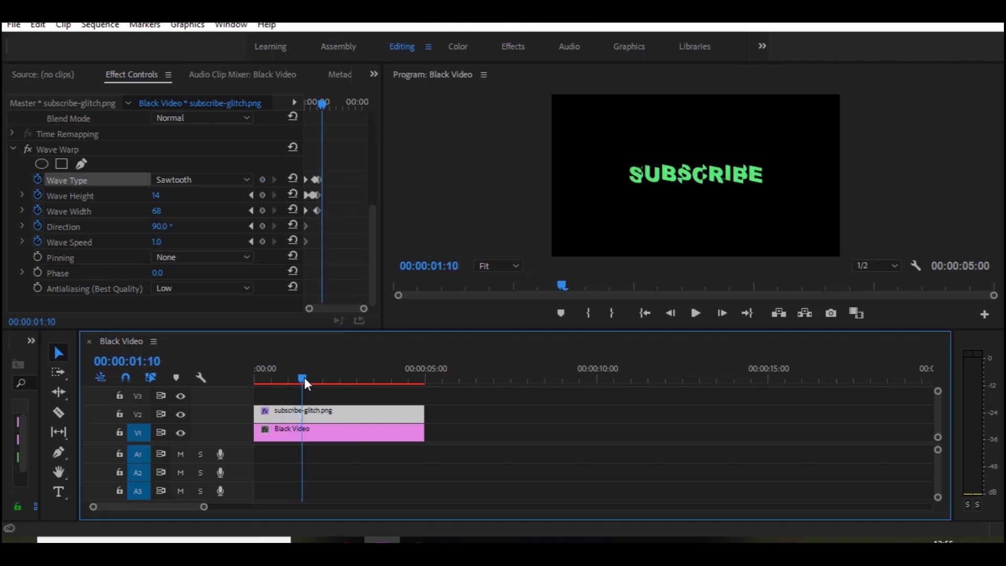
pyautogui.click(239, 180)
pyautogui.click(222, 278)
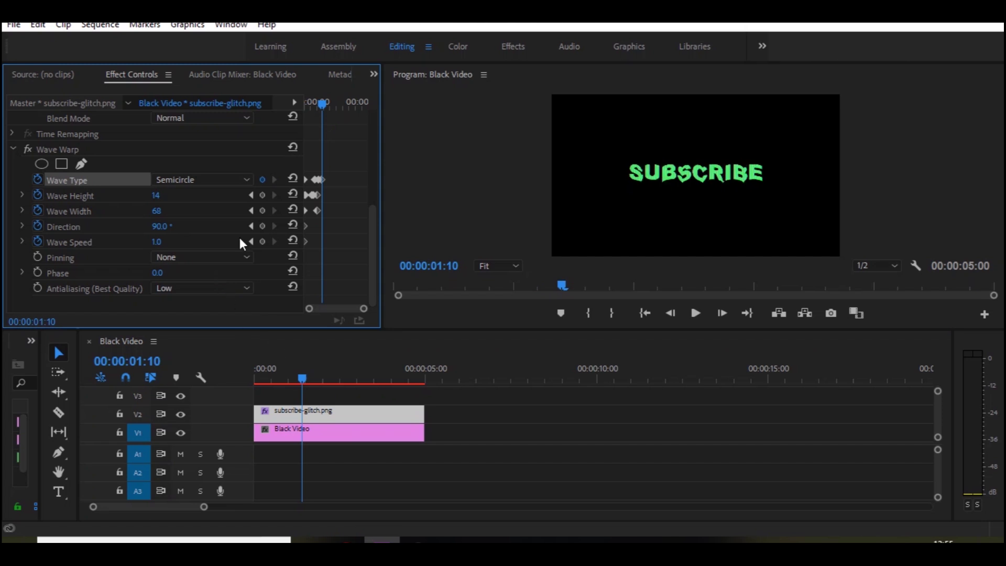
# - Peak Wave Height at 59 at 1:13, drop it to 0 at 1:15, then return to start
pyautogui.moveTo(304, 378); pyautogui.dragTo(306, 376)
pyautogui.moveTo(157, 195); pyautogui.dragTo(188, 195)
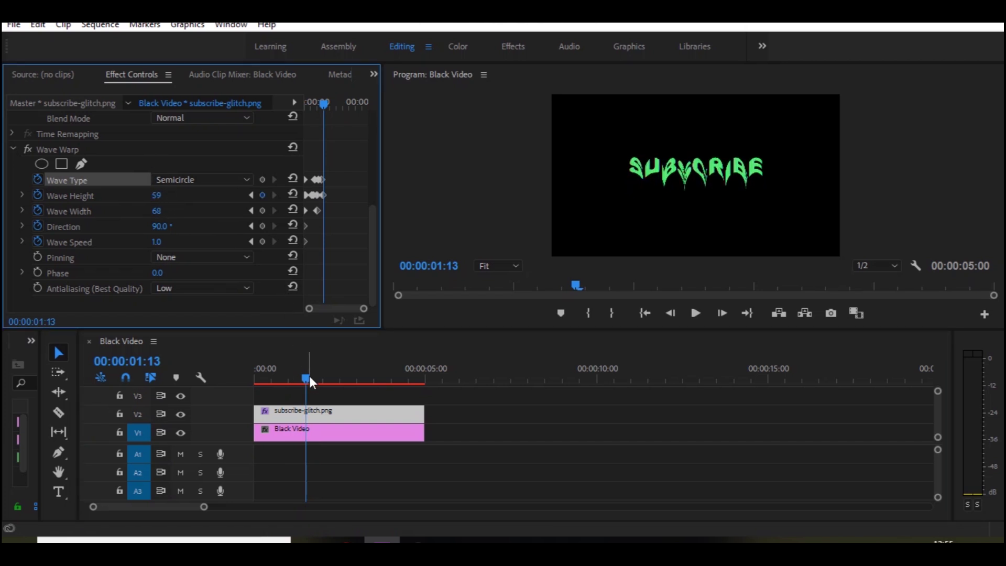
pyautogui.moveTo(309, 377); pyautogui.dragTo(313, 377)
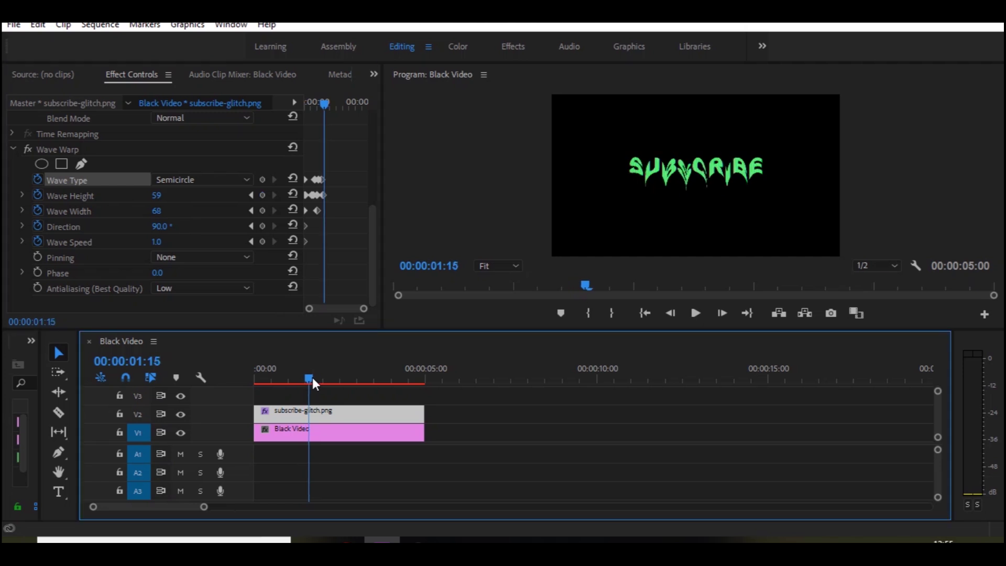
pyautogui.click(159, 196)
pyautogui.write('0')
pyautogui.press('Return')
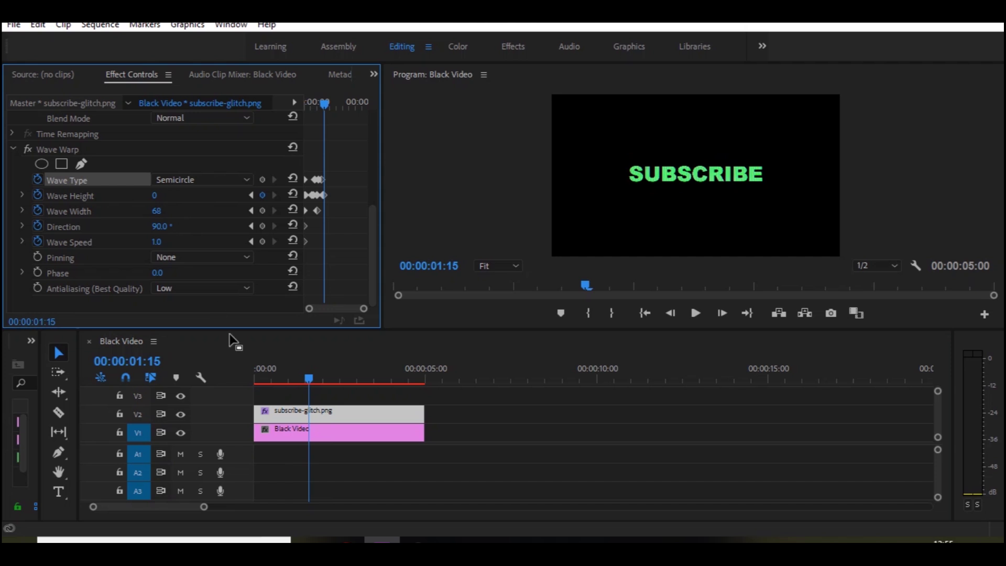
pyautogui.moveTo(269, 375); pyautogui.dragTo(229, 379)
pyautogui.press('space')
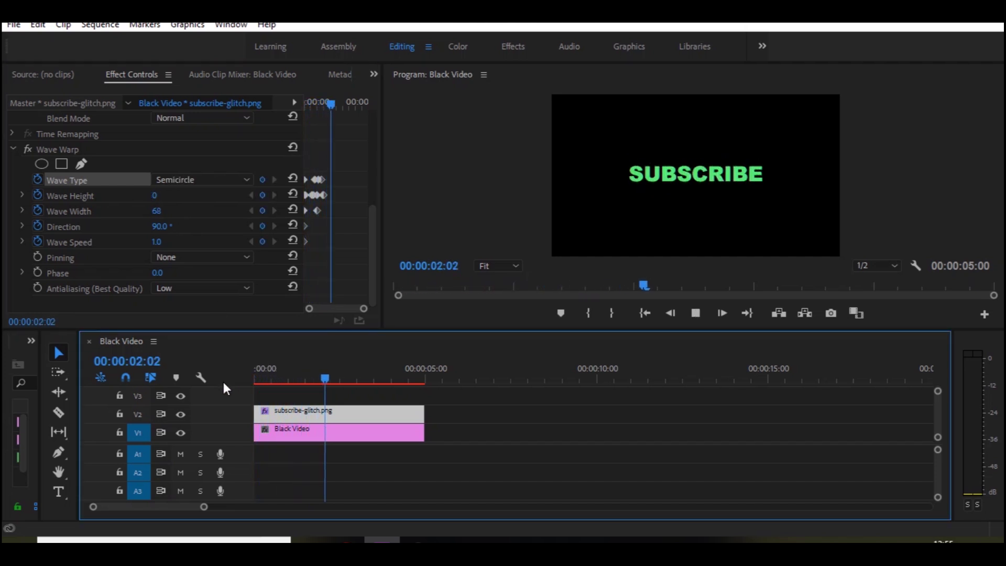
pyautogui.press('space')
pyautogui.moveTo(331, 104)
pyautogui.mouseDown()
pyautogui.moveTo(300, 109)
pyautogui.moveTo(326, 104)
pyautogui.mouseUp()
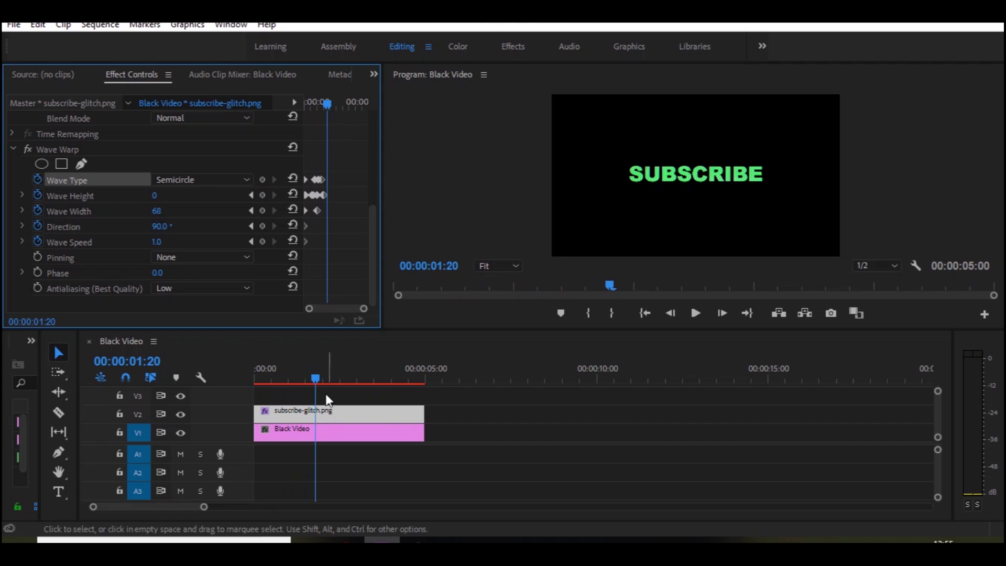
pyautogui.moveTo(315, 375); pyautogui.dragTo(253, 386)
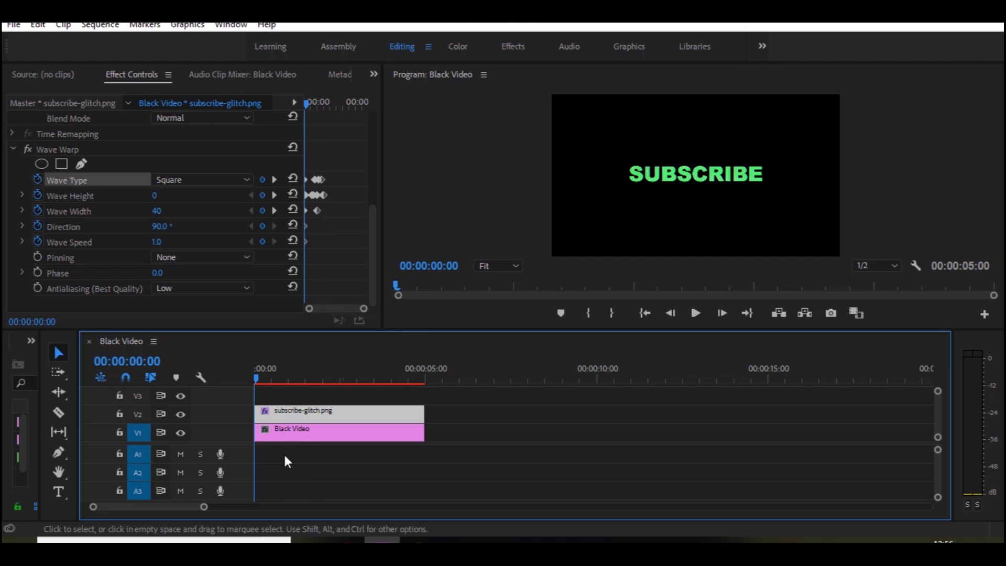
# - Delete the Black Video clip from V1 and preview the glitch without it
pyautogui.click(297, 432)
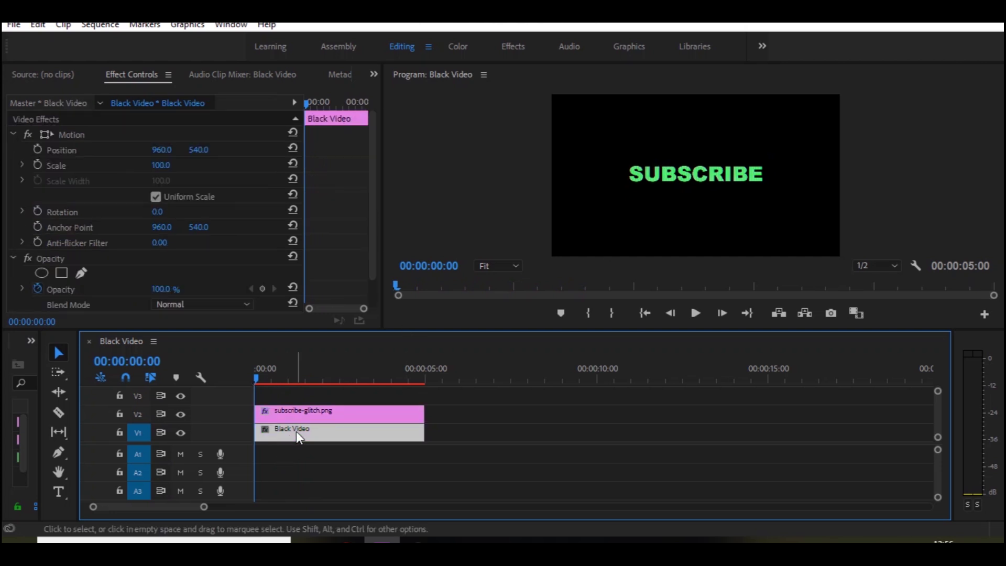
pyautogui.press('Delete')
pyautogui.moveTo(256, 370); pyautogui.dragTo(233, 374)
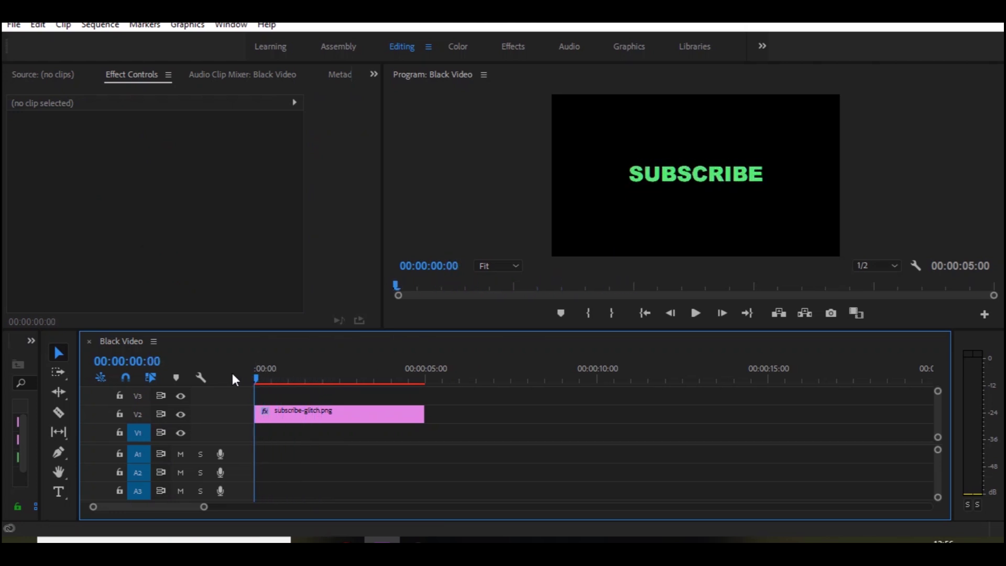
pyautogui.click(13, 25)
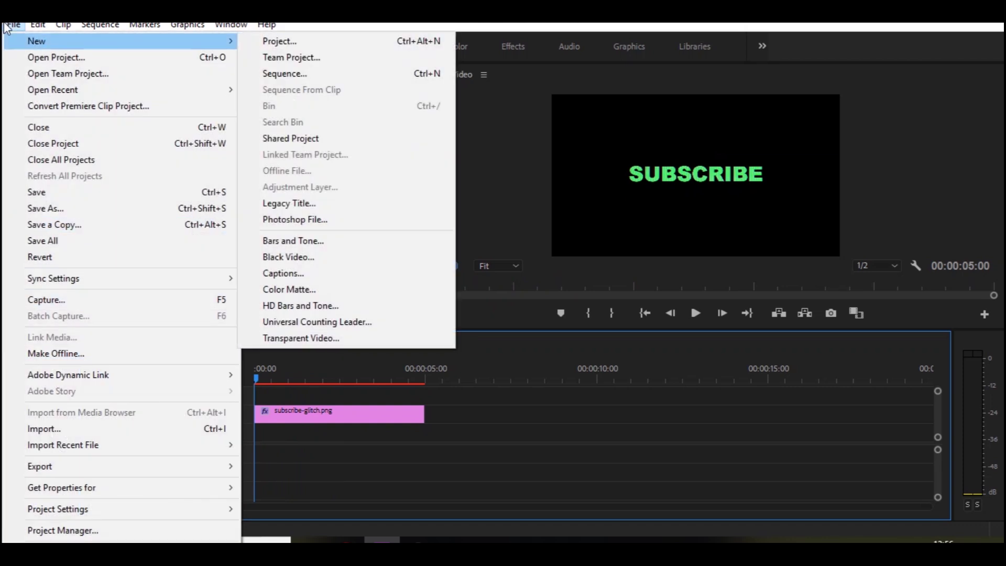
# - Dismiss the File menu without choosing any command
pyautogui.click(14, 26)
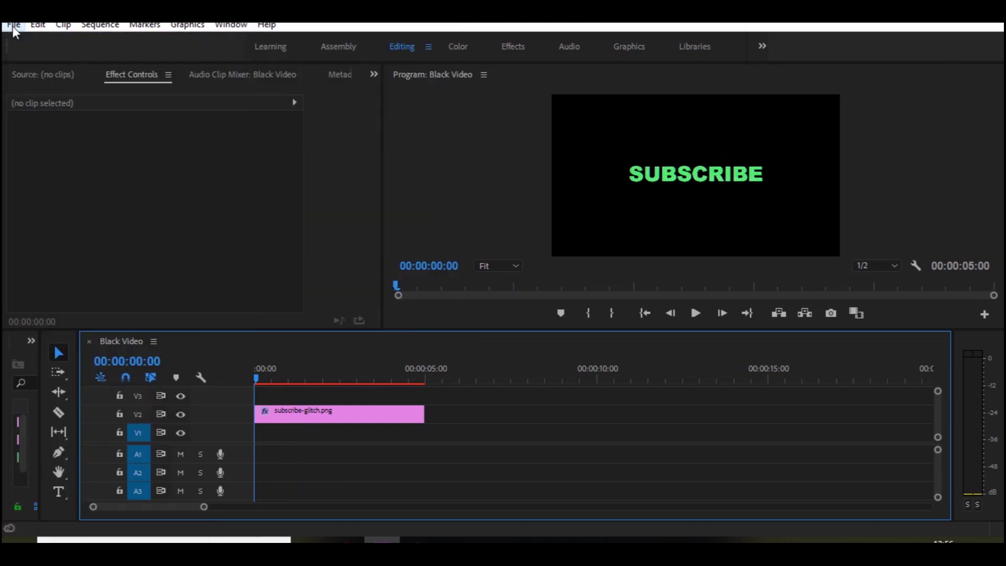